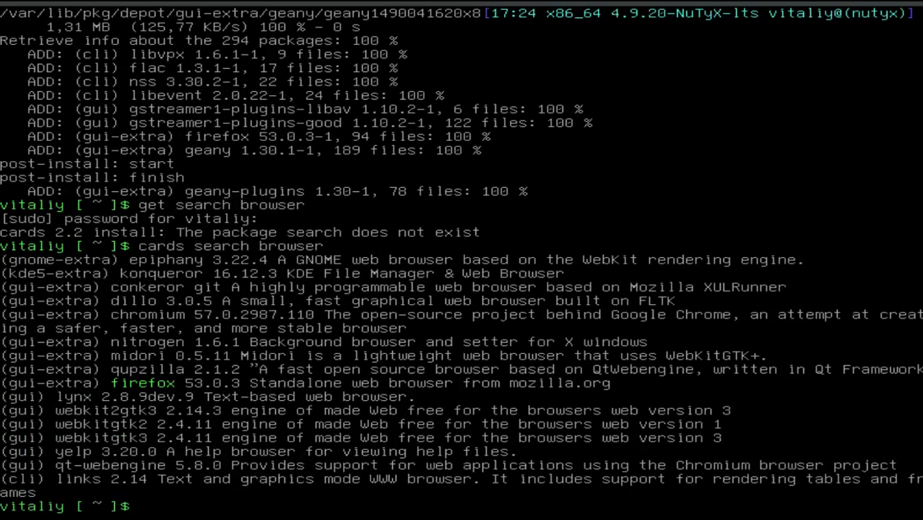
# Restart the system with sudo and boot the standard, non-verbose NuTyX x86_64 entry on /dev/sda2
pyautogui.moveTo(106, 383)
pyautogui.mouseDown()
pyautogui.moveTo(181, 383)
pyautogui.moveTo(106, 383)
pyautogui.mouseUp()
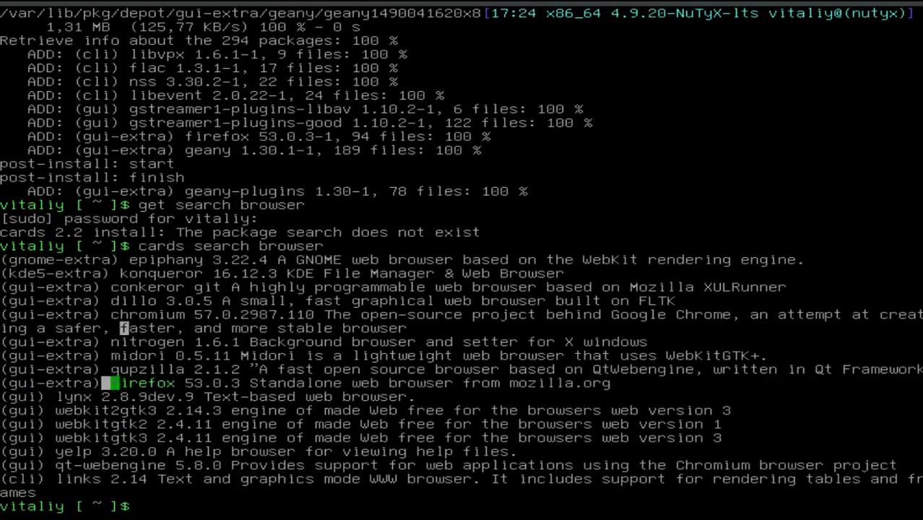
pyautogui.moveTo(114, 315); pyautogui.dragTo(364, 341)
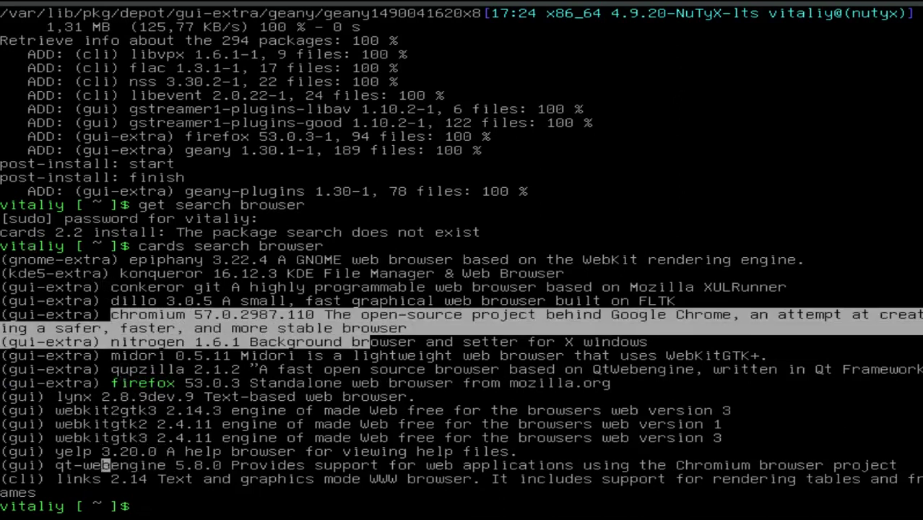
pyautogui.click(142, 506)
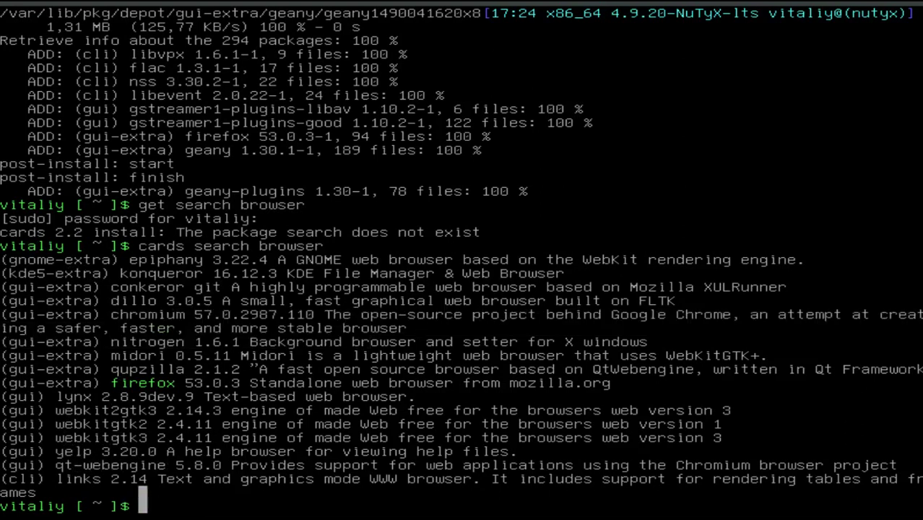
pyautogui.write('sud')
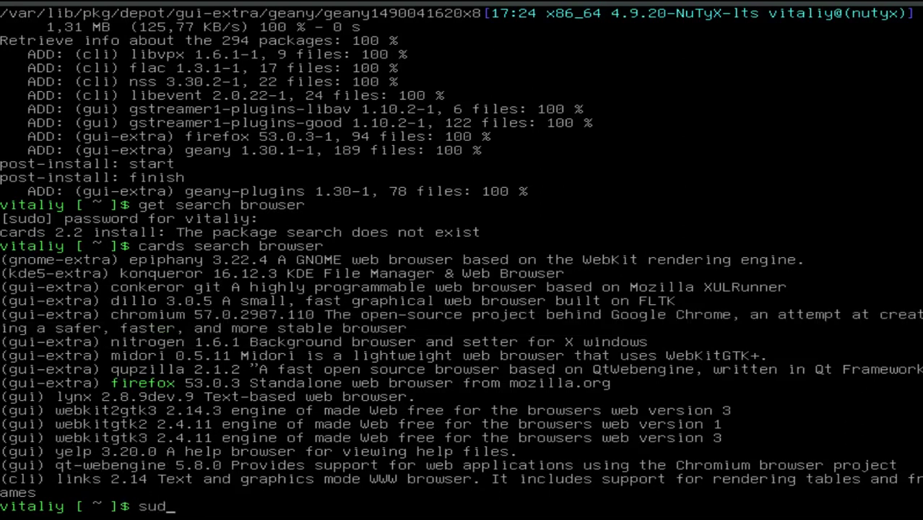
pyautogui.write('o re')
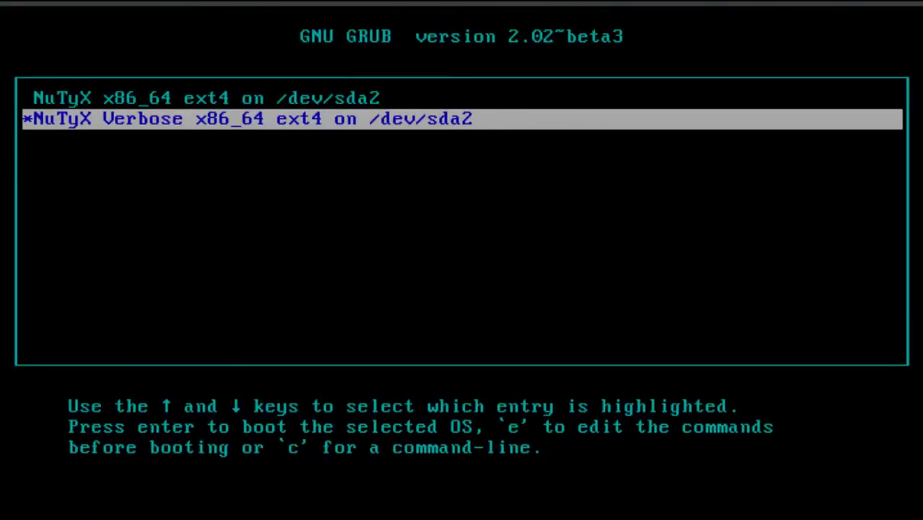
pyautogui.press('Up')
pyautogui.press('Return')
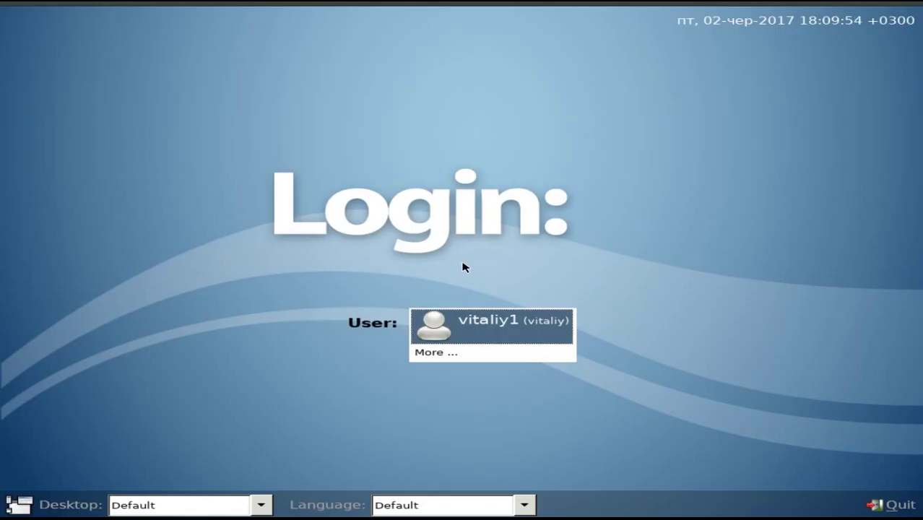
# Choose the listed user account for login and set the desktop session to Сеанс Xfce, keeping the default language
pyautogui.click(513, 326)
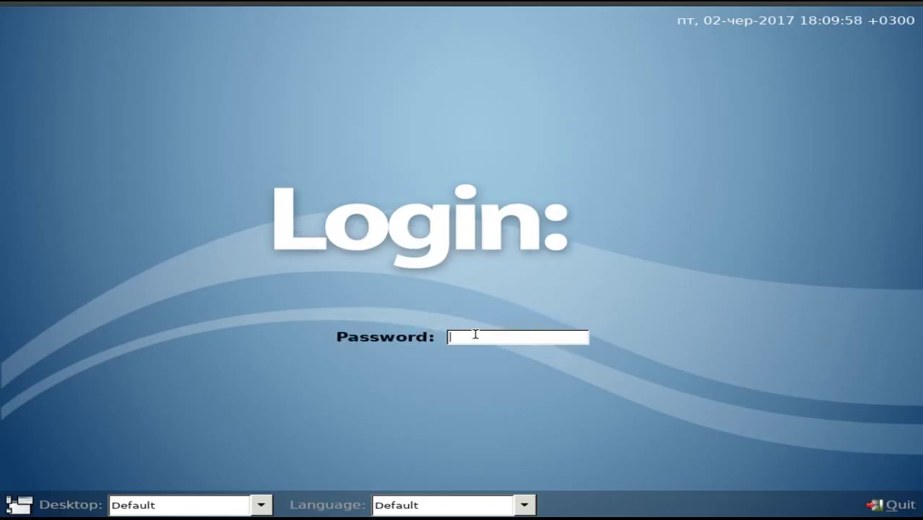
pyautogui.click(261, 504)
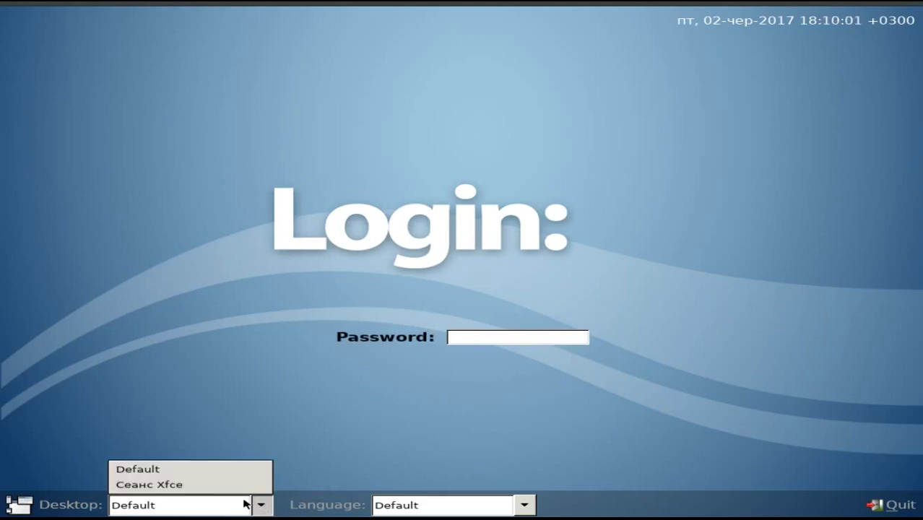
pyautogui.click(187, 485)
pyautogui.click(524, 504)
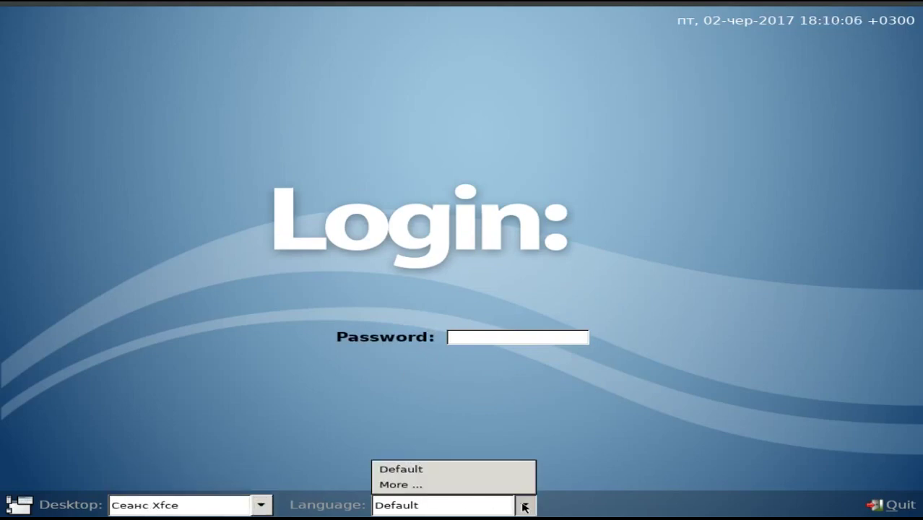
pyautogui.click(523, 504)
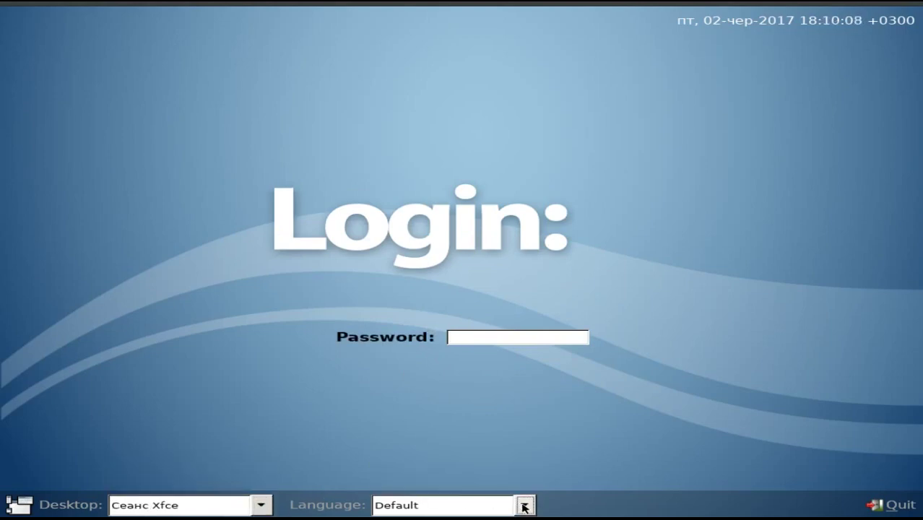
# Enter the account password and log in to the desktop
pyautogui.click(470, 337)
pyautogui.write('****')
pyautogui.press('Return')
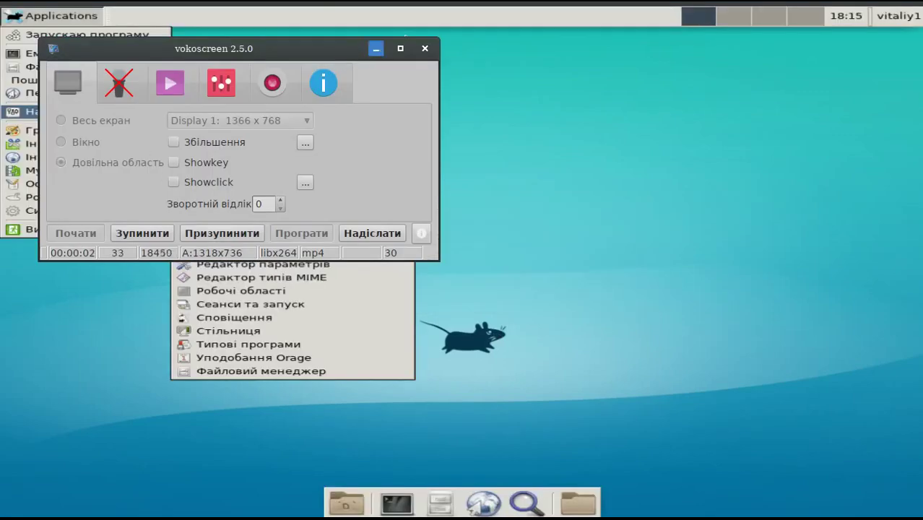
# Launch Firefox from the installed internet applications and make it the default browser
pyautogui.click(375, 47)
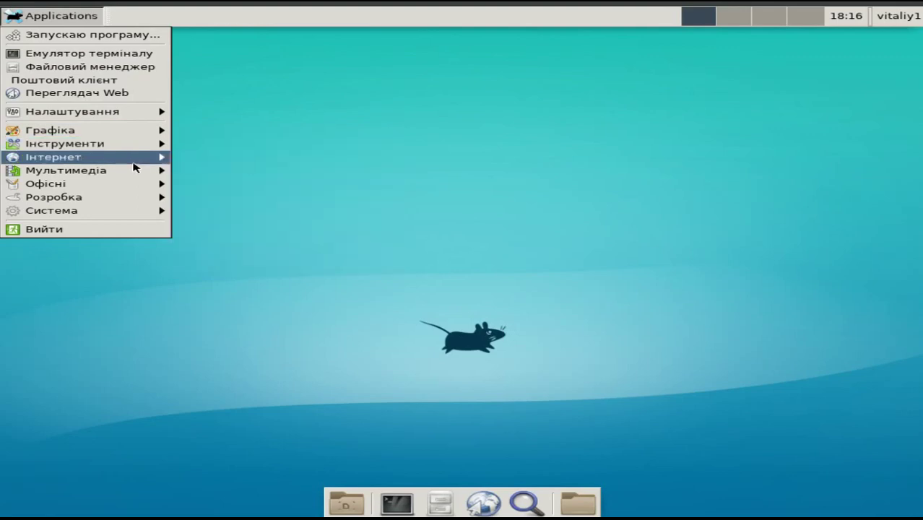
pyautogui.moveTo(135, 175)
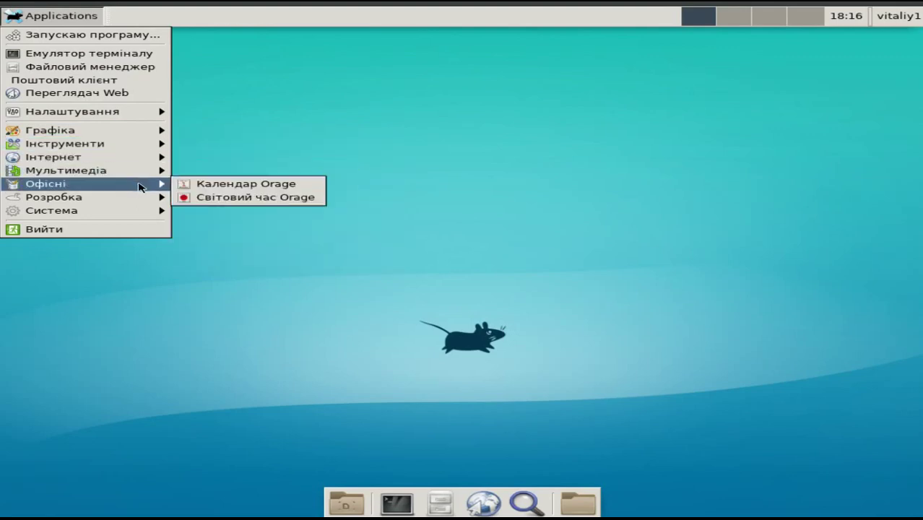
pyautogui.moveTo(138, 209)
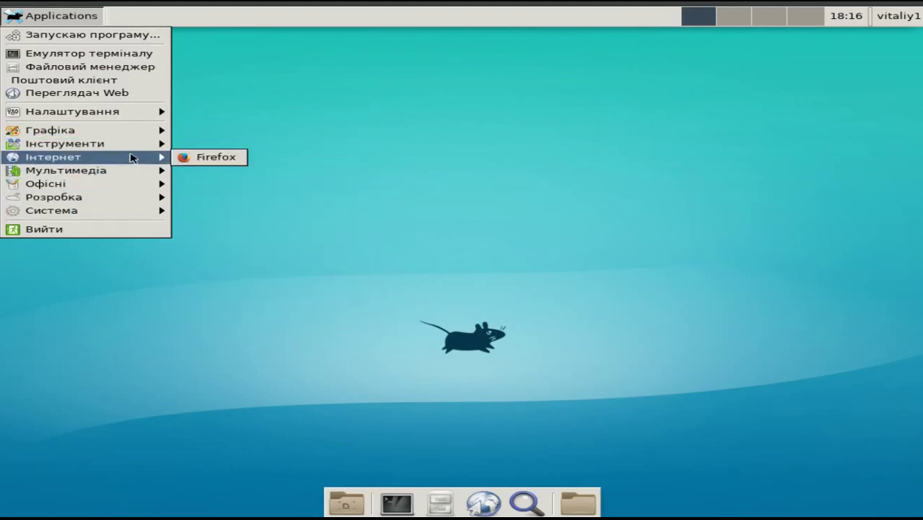
pyautogui.click(225, 160)
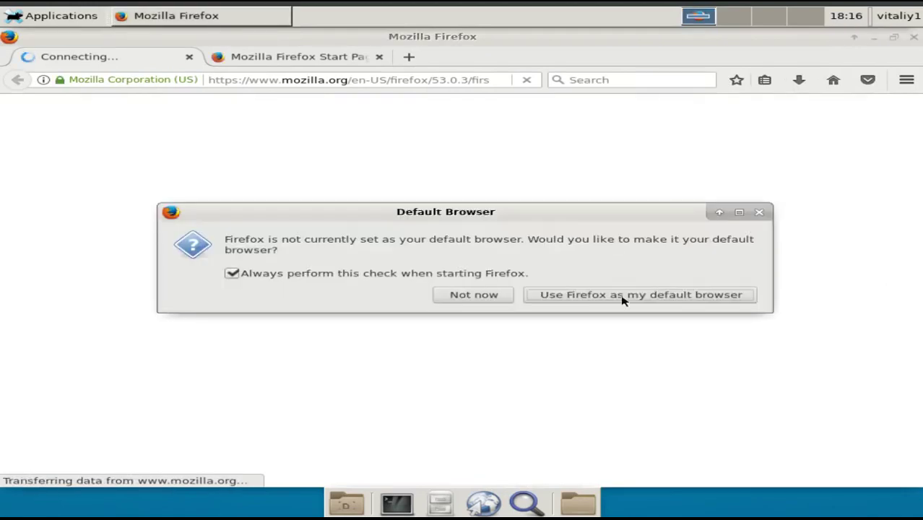
pyautogui.click(623, 300)
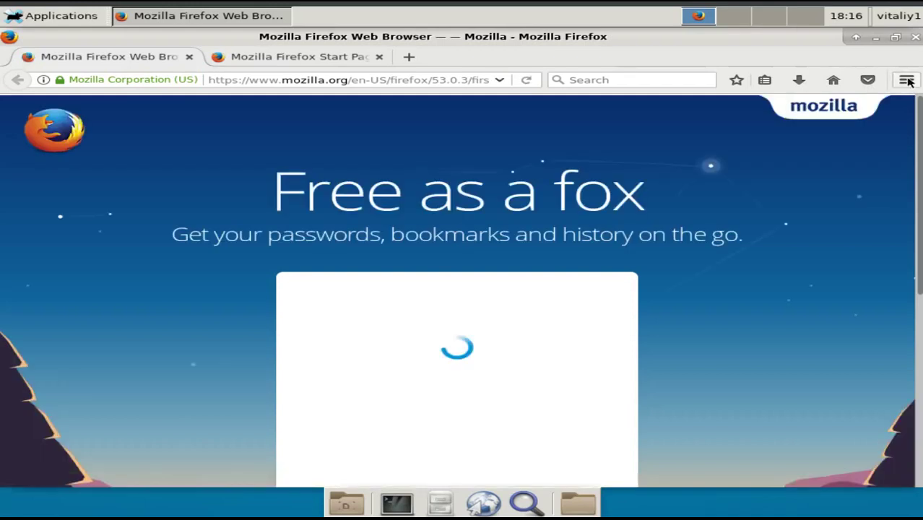
# Check the installed browser version in the About Firefox window and close it
pyautogui.click(907, 81)
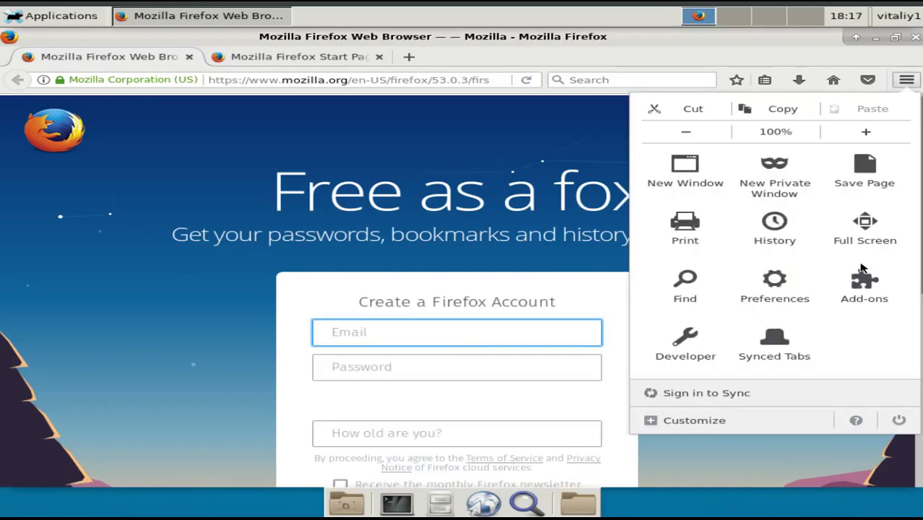
pyautogui.click(856, 421)
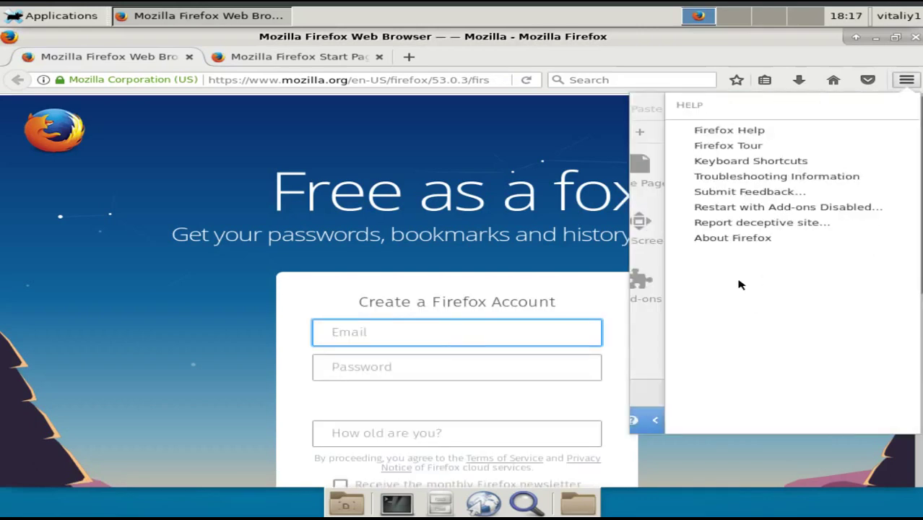
pyautogui.click(726, 237)
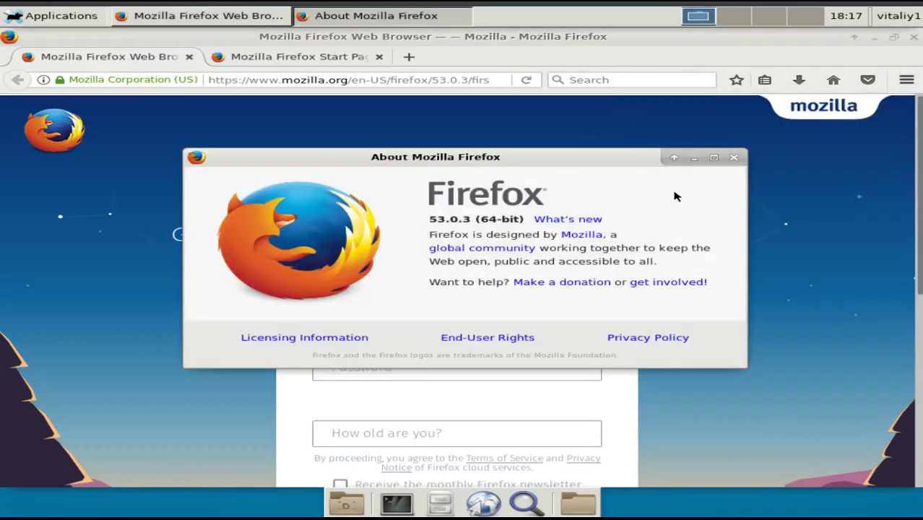
pyautogui.press('Escape')
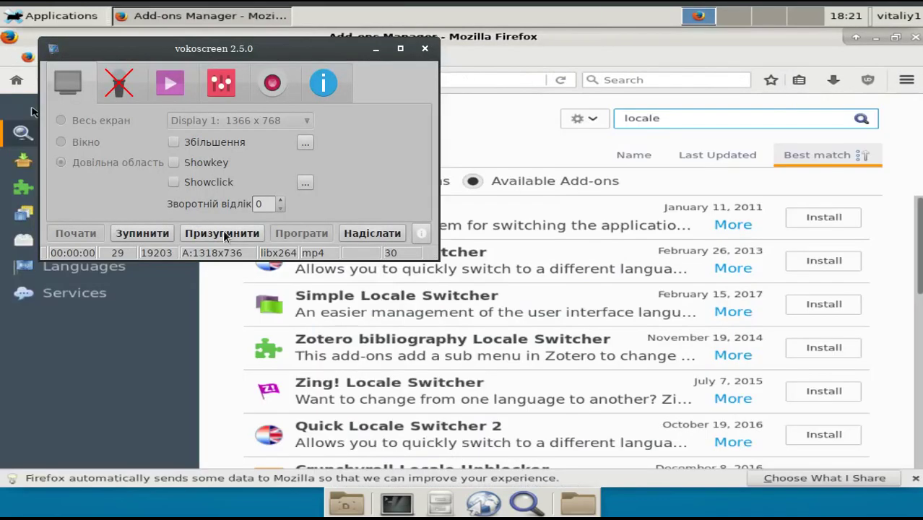
# Install the Simple Locale Switcher add-on from the locale search results and restart Firefox
pyautogui.click(377, 44)
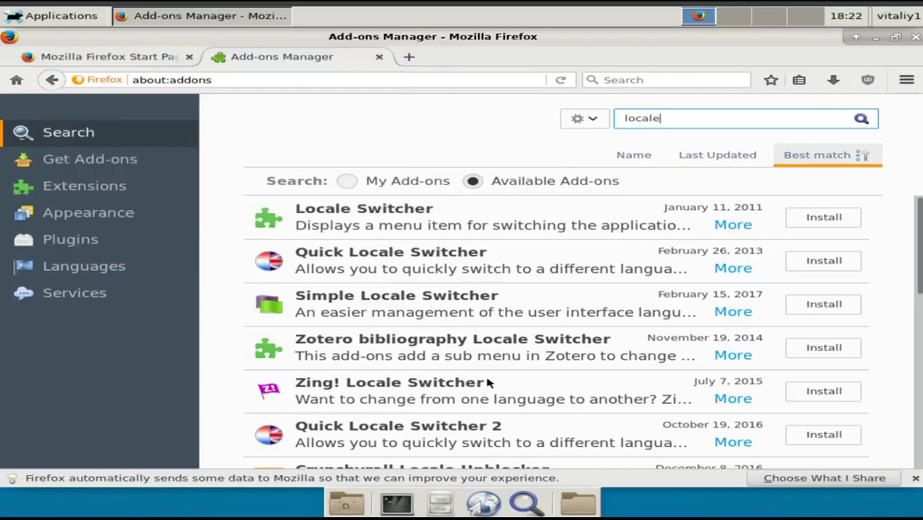
pyautogui.click(809, 309)
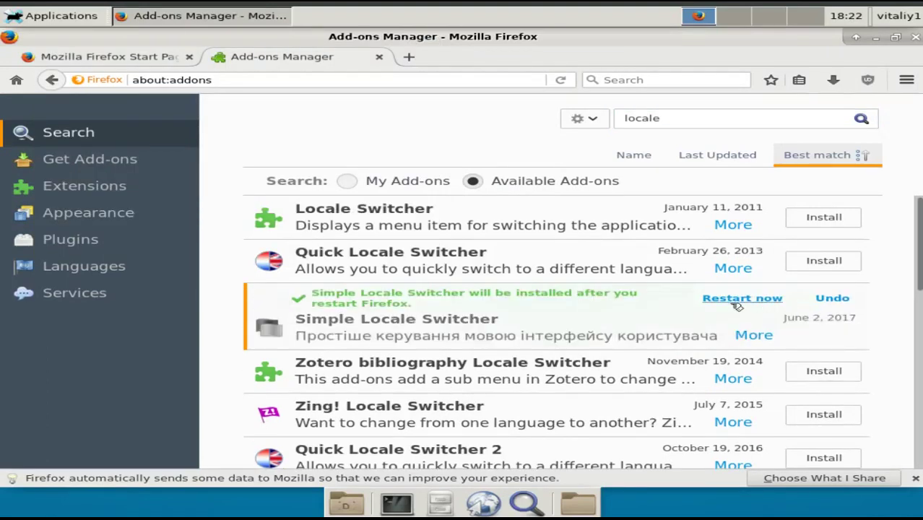
pyautogui.click(733, 302)
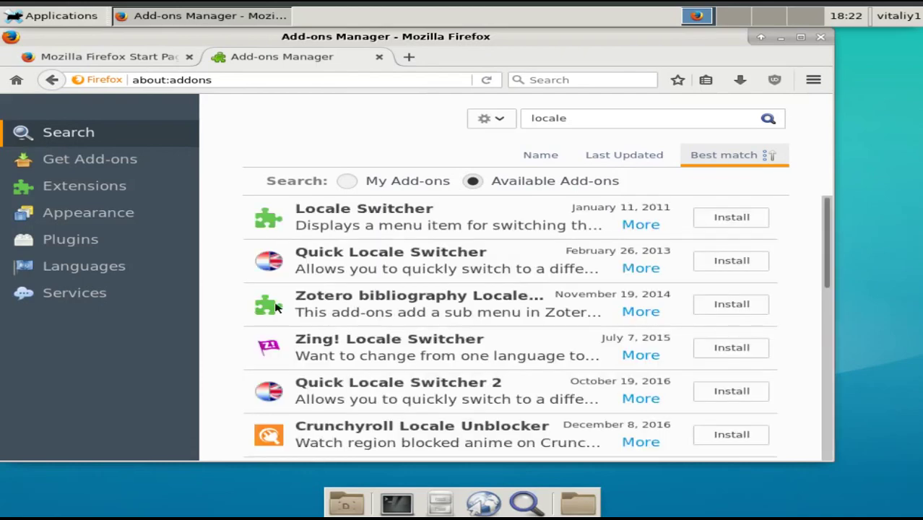
# Review the installed language packs in the Add-ons Manager and open the page offering more language packs
pyautogui.scroll(-9, 587, 328)
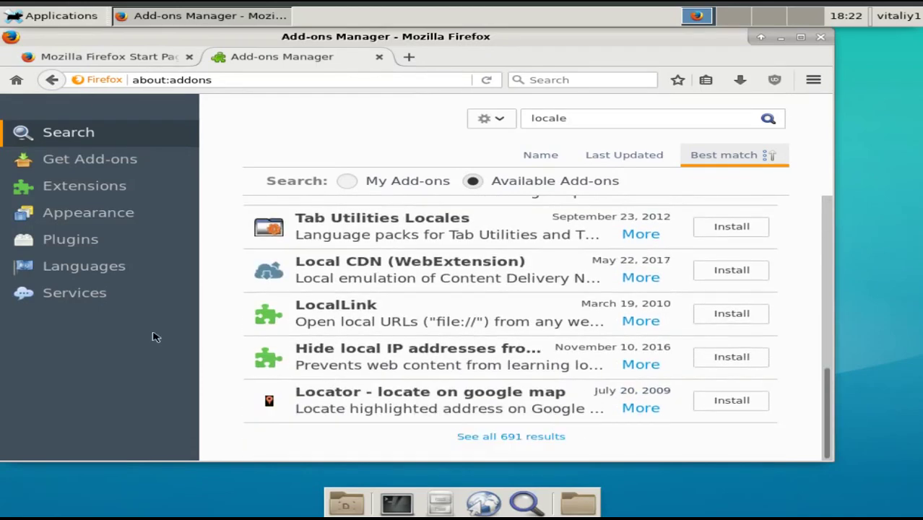
pyautogui.click(74, 265)
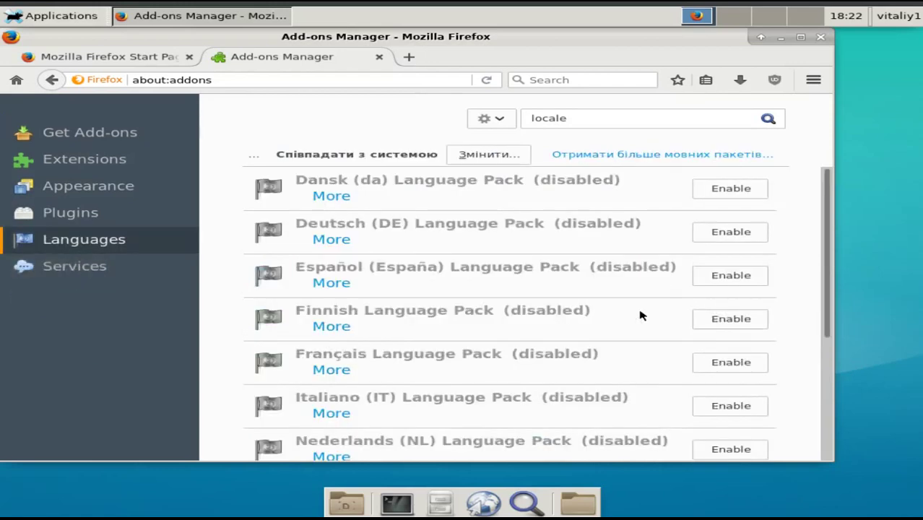
pyautogui.scroll(-5, 638, 314)
pyautogui.scroll(5, 639, 314)
pyautogui.click(662, 155)
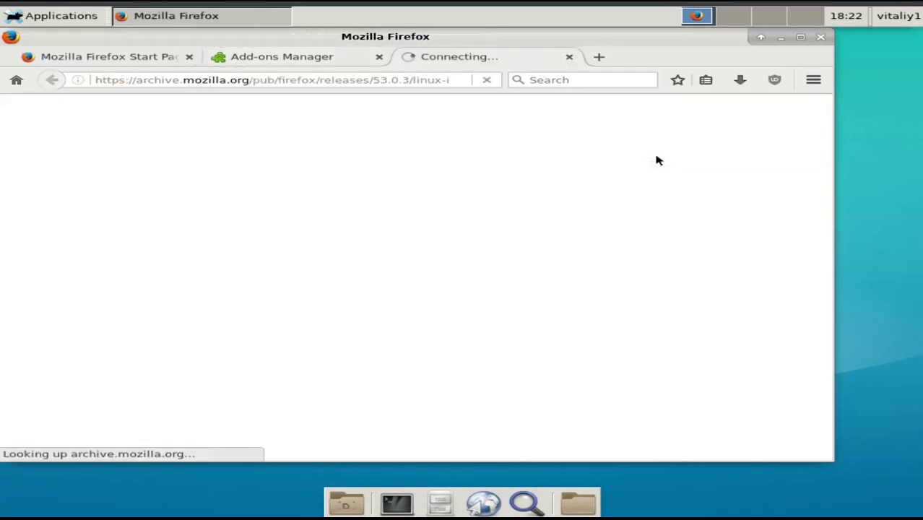
# Install the Ukrainian language pack uk.xpi from the archive.mozilla.org directory listing, allowing the site to install software
pyautogui.scroll(-15, 130, 304)
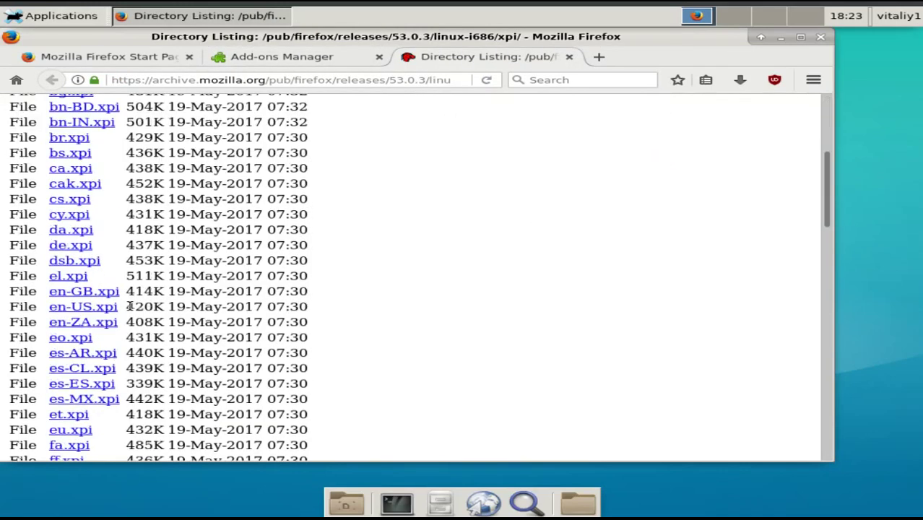
pyautogui.scroll(-10, 130, 304)
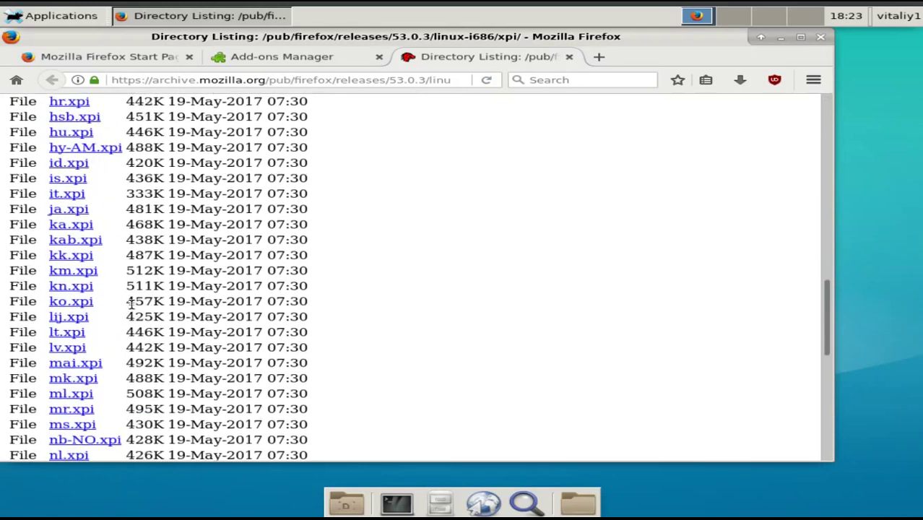
pyautogui.scroll(-3, 130, 304)
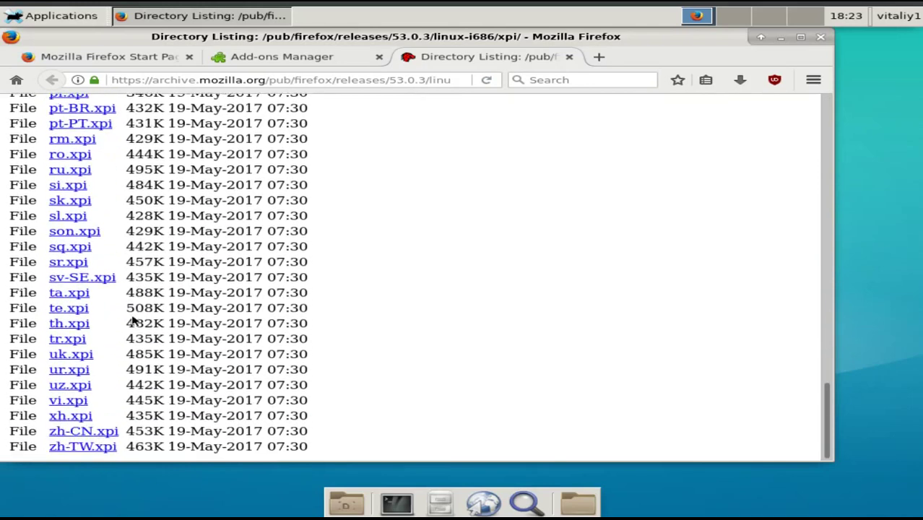
pyautogui.click(70, 354)
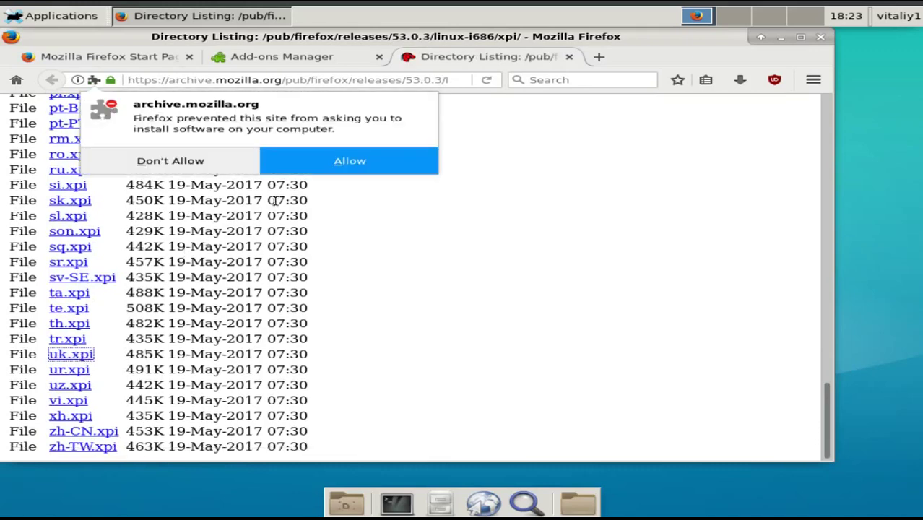
pyautogui.click(359, 161)
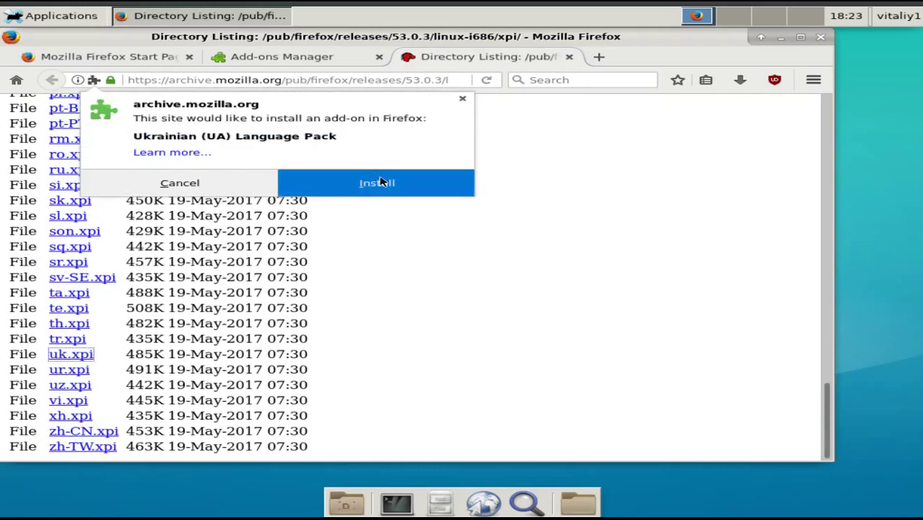
pyautogui.click(386, 180)
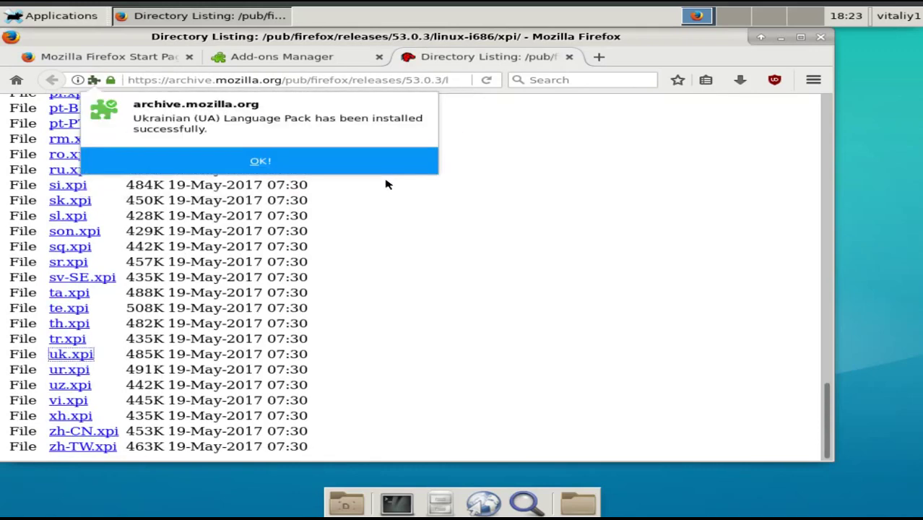
pyautogui.click(258, 159)
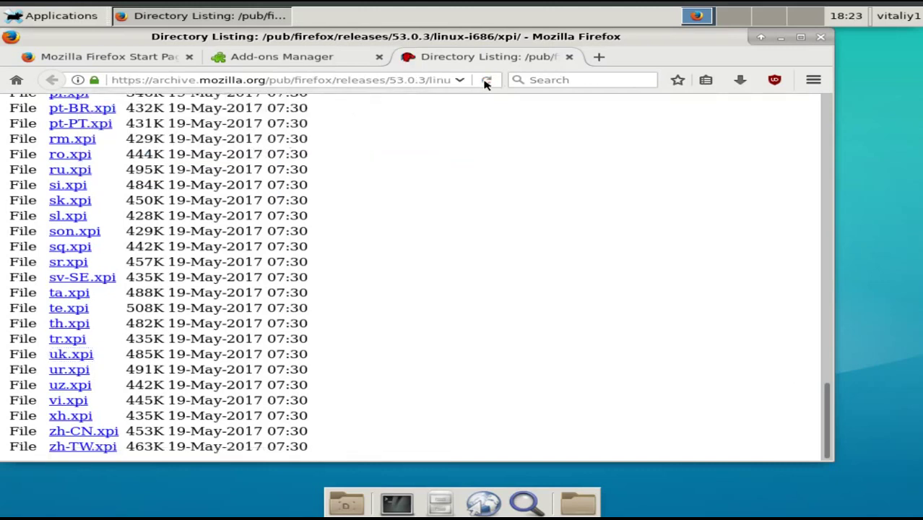
# Close the directory listing and reload the Add-ons Manager page to apply the Ukrainian interface
pyautogui.click(570, 57)
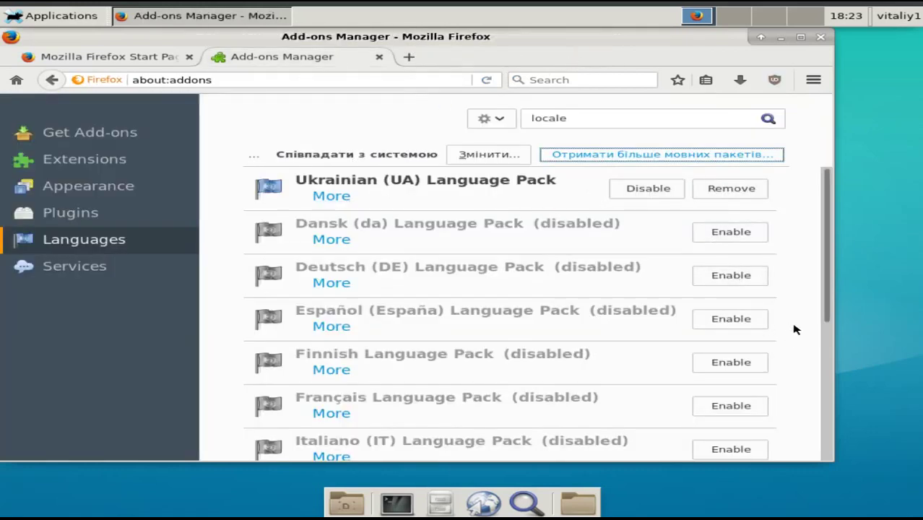
pyautogui.click(487, 79)
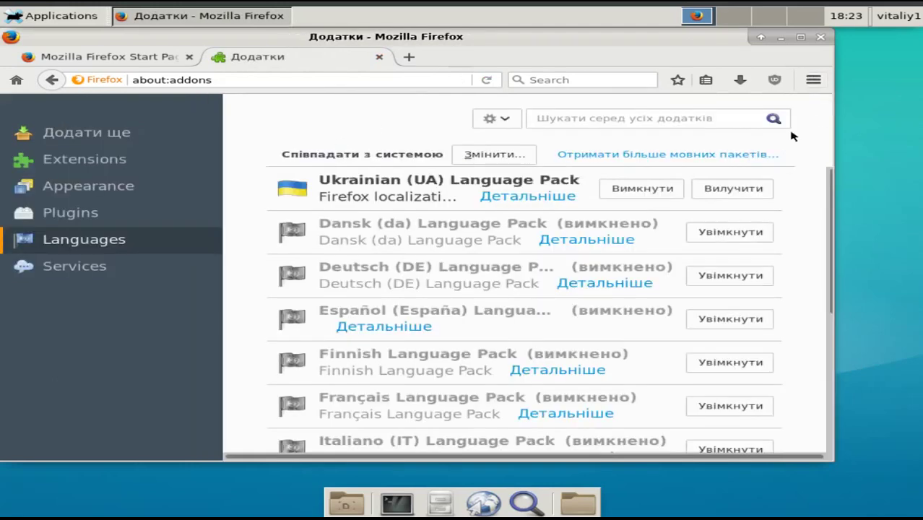
# Close Firefox with both open tabs and start it again to load the Ukrainian interface
pyautogui.click(821, 37)
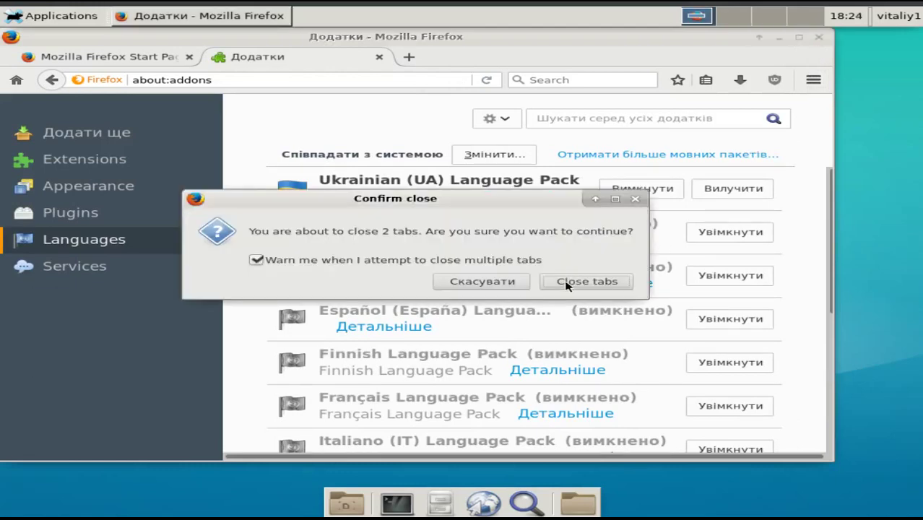
pyautogui.click(578, 283)
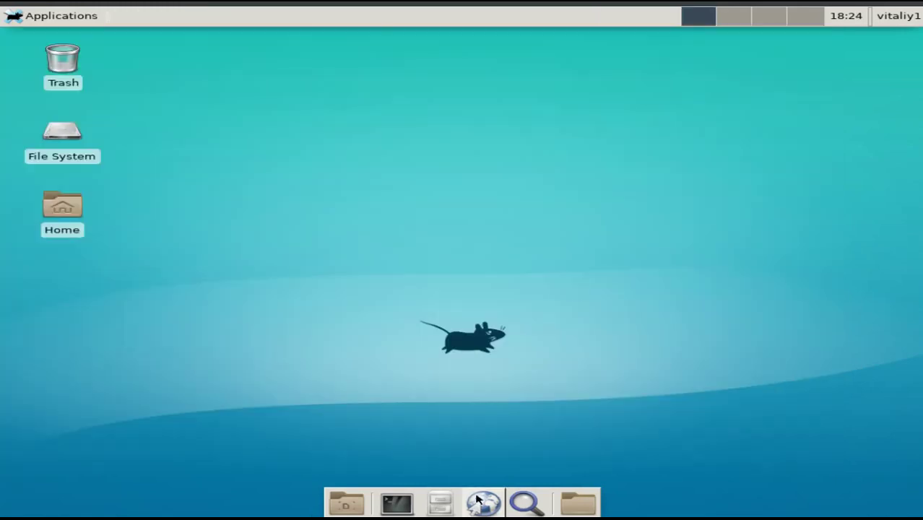
pyautogui.click(482, 504)
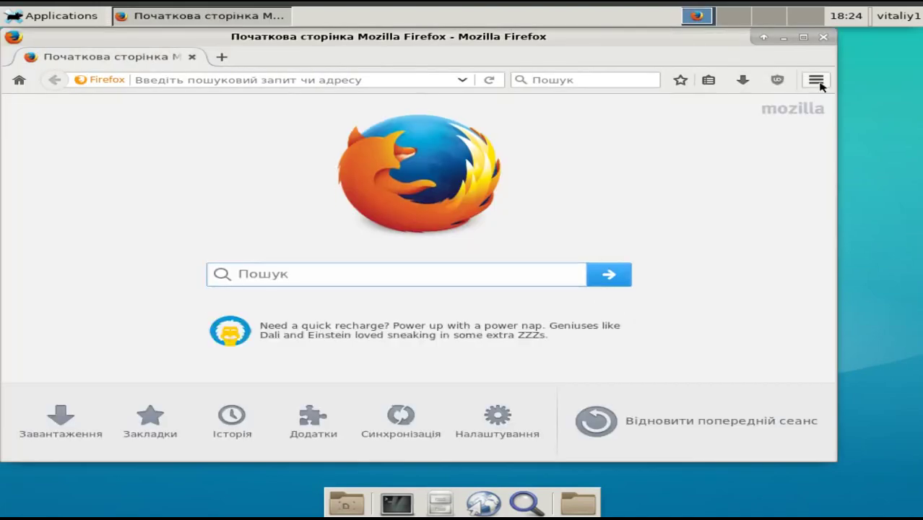
# Open the Add-ons Manager in Firefox, view the installed extensions and activate the add-on search field
pyautogui.click(817, 81)
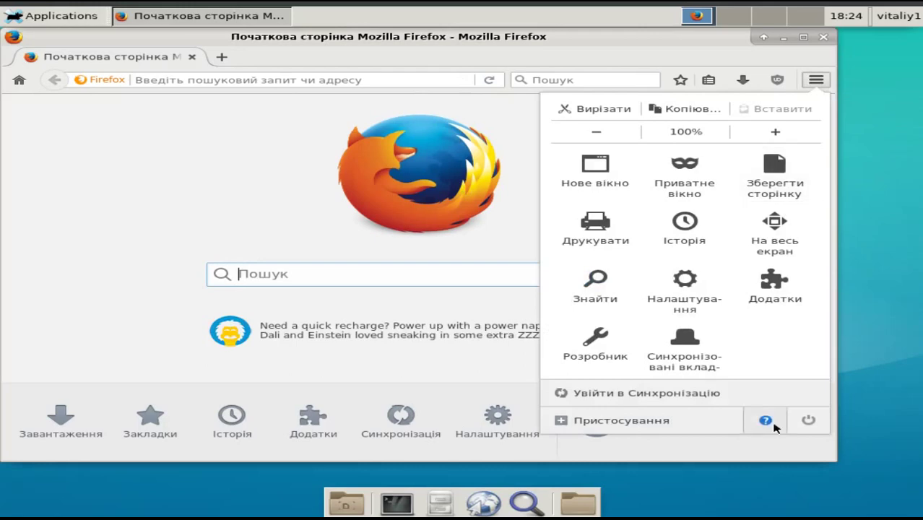
pyautogui.click(782, 290)
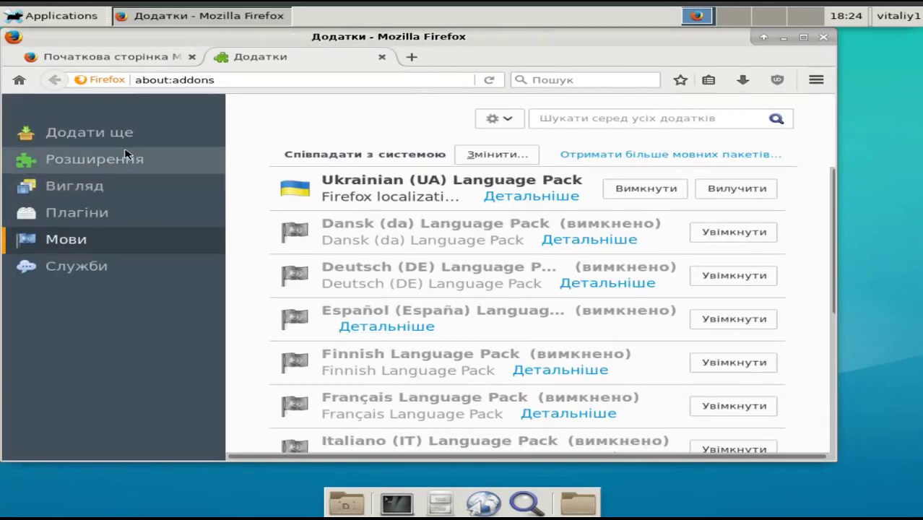
pyautogui.click(117, 159)
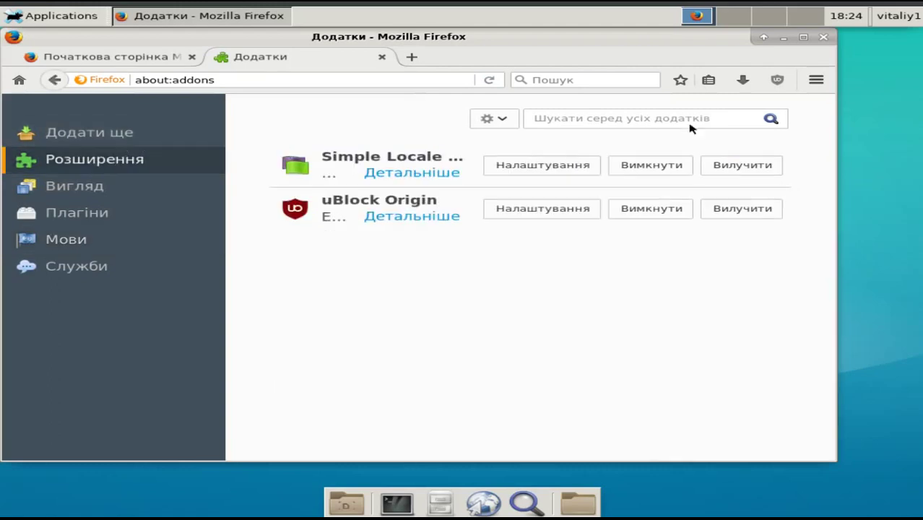
pyautogui.click(604, 119)
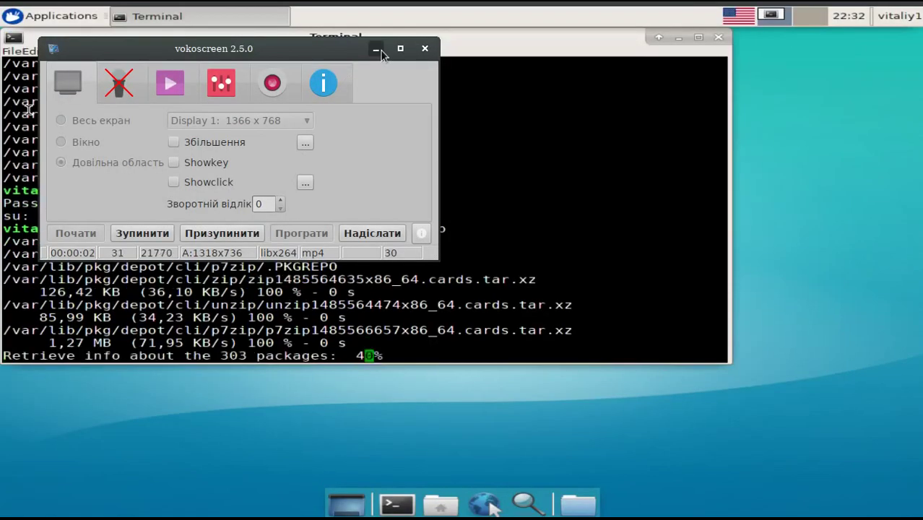
# Close the terminal window and open the Xfce Window Manager settings
pyautogui.click(377, 50)
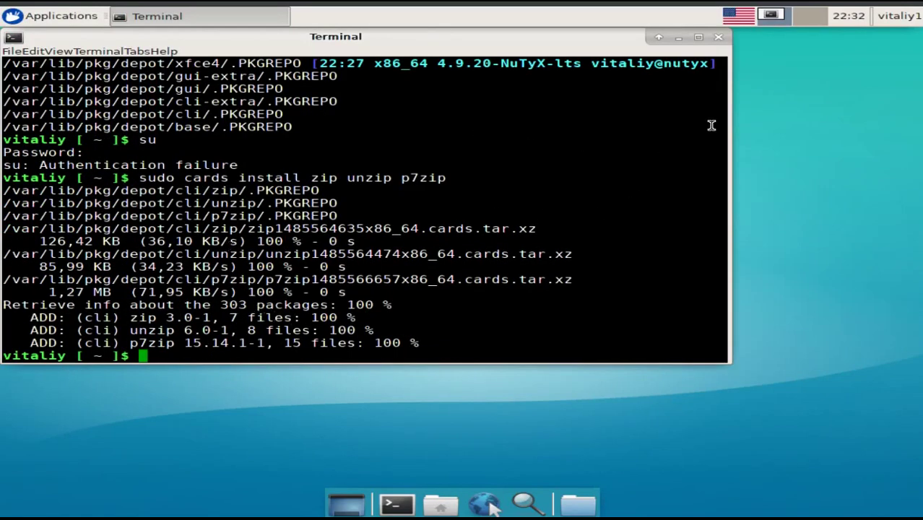
pyautogui.click(720, 38)
pyautogui.click(60, 16)
pyautogui.moveTo(117, 114)
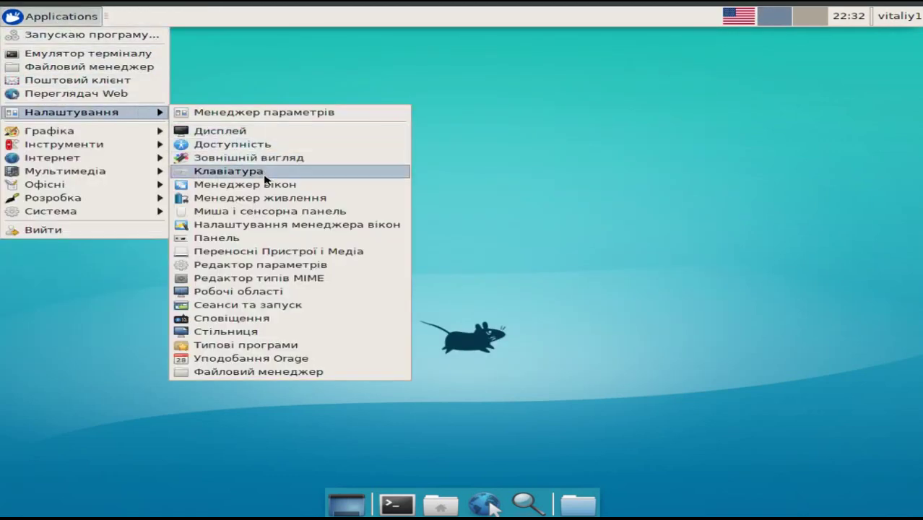
pyautogui.click(264, 185)
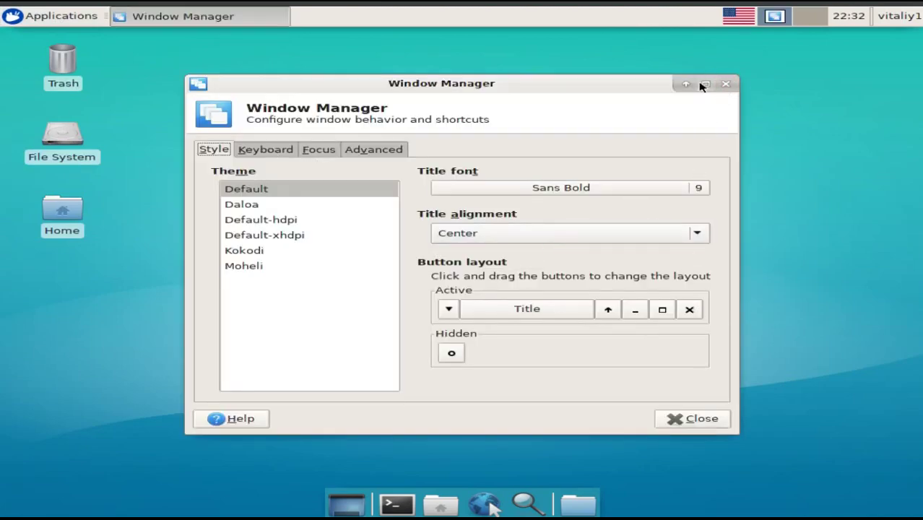
# Try the Default-hdpi, Default-xhdpi, Kokodi, Moheli and Default window themes and settle on Daloa
pyautogui.click(246, 204)
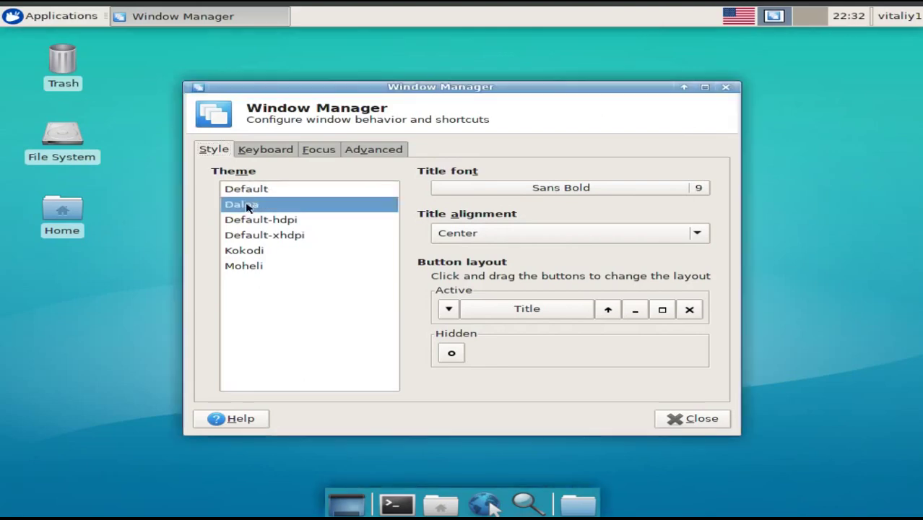
pyautogui.click(254, 221)
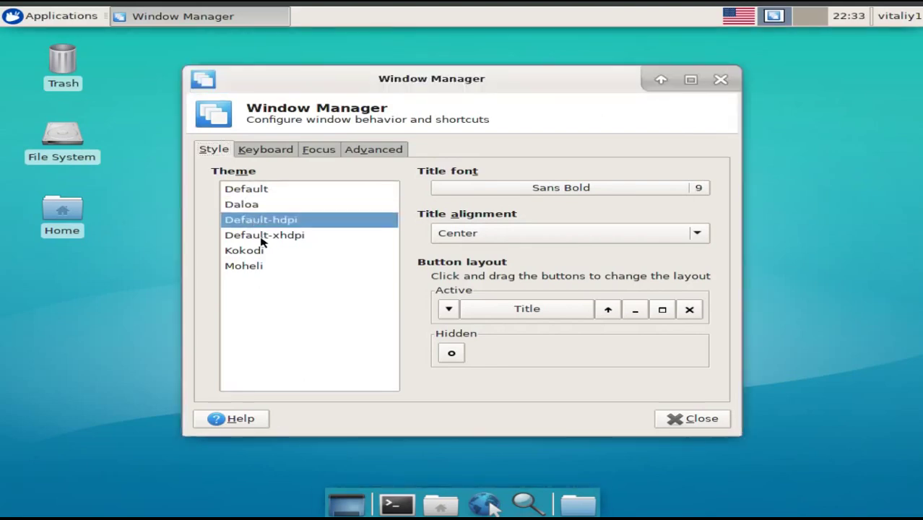
pyautogui.click(260, 237)
pyautogui.click(258, 252)
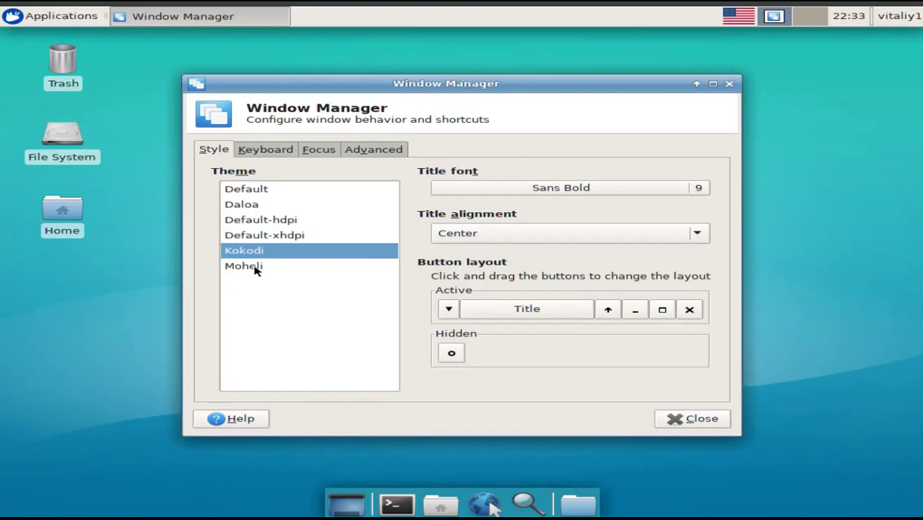
pyautogui.click(255, 268)
pyautogui.click(252, 204)
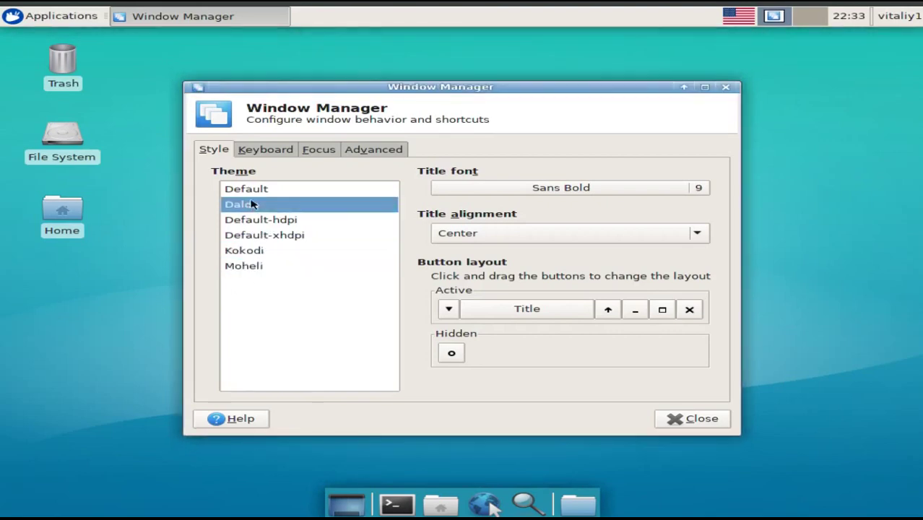
pyautogui.click(254, 190)
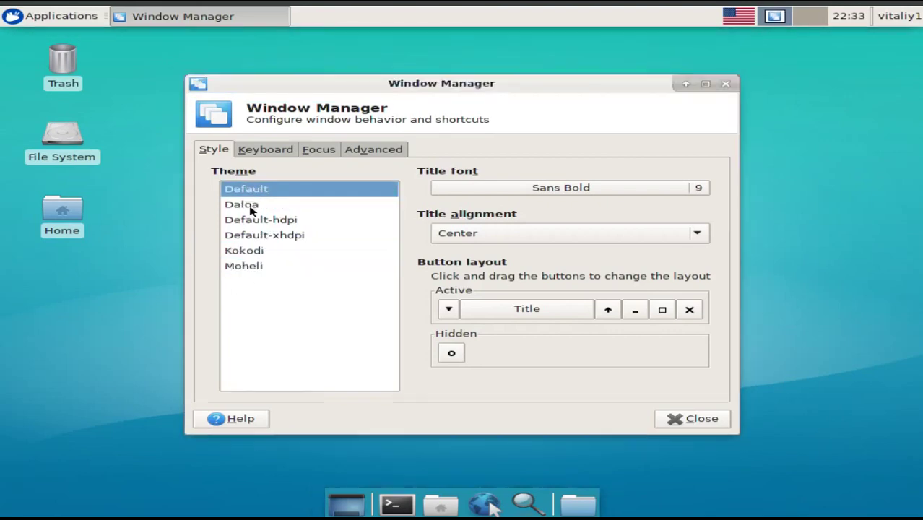
pyautogui.click(252, 206)
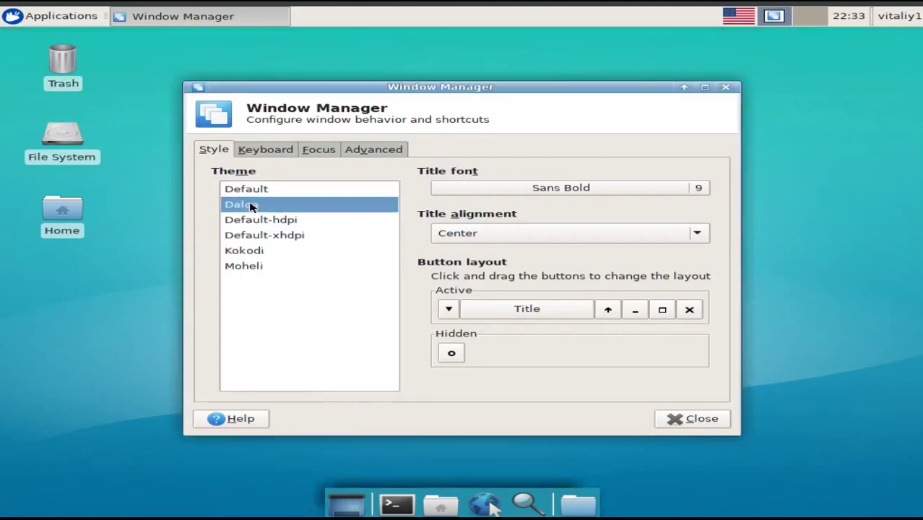
# Look through the window manager's keyboard, focus and advanced settings and close the dialog
pyautogui.click(270, 152)
pyautogui.click(311, 152)
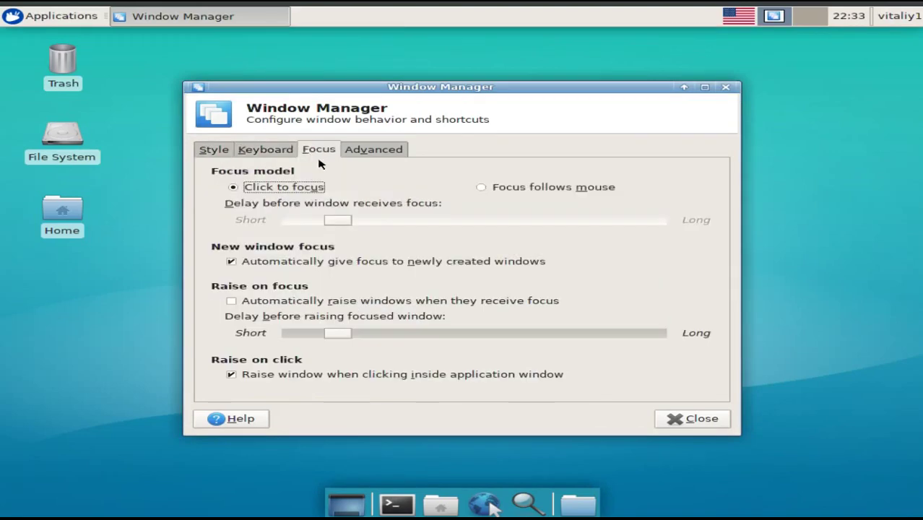
pyautogui.click(388, 150)
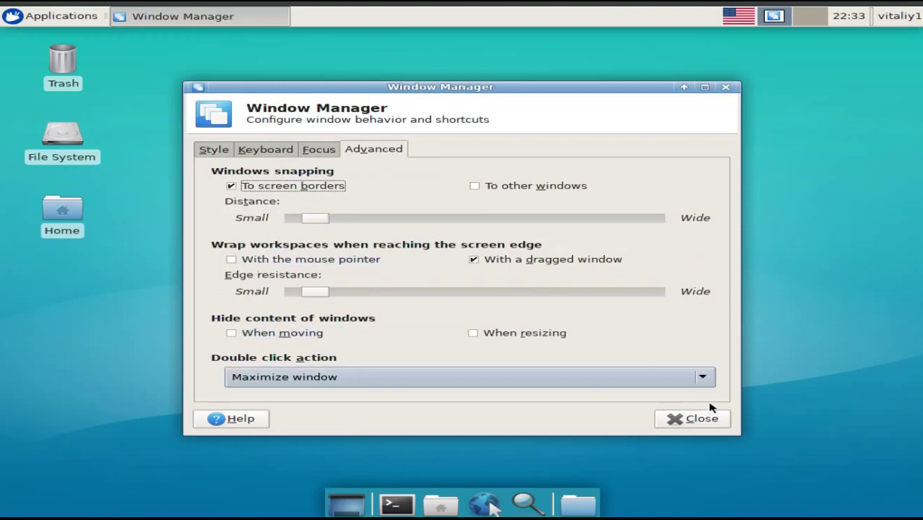
pyautogui.click(694, 419)
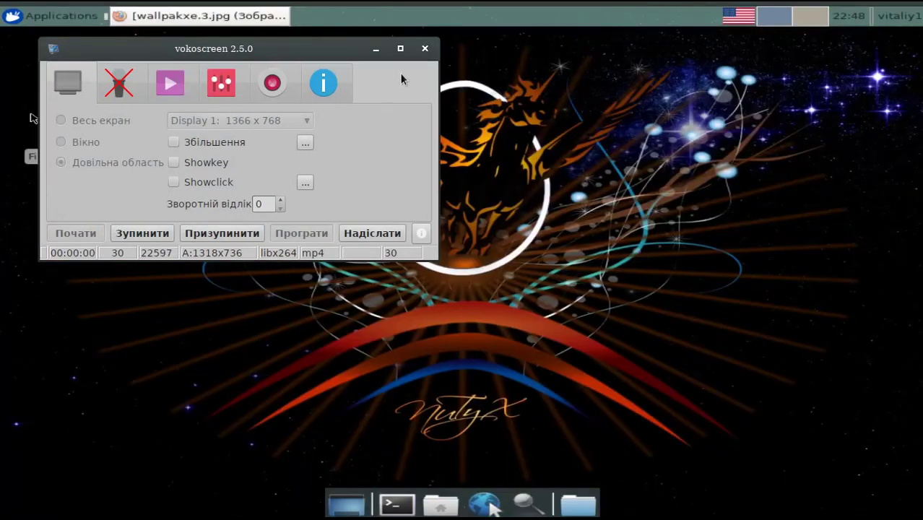
# Switch to Firefox, return from the wallpaper image to the NuTyX wallpapers page and look through its gallery
pyautogui.click(189, 16)
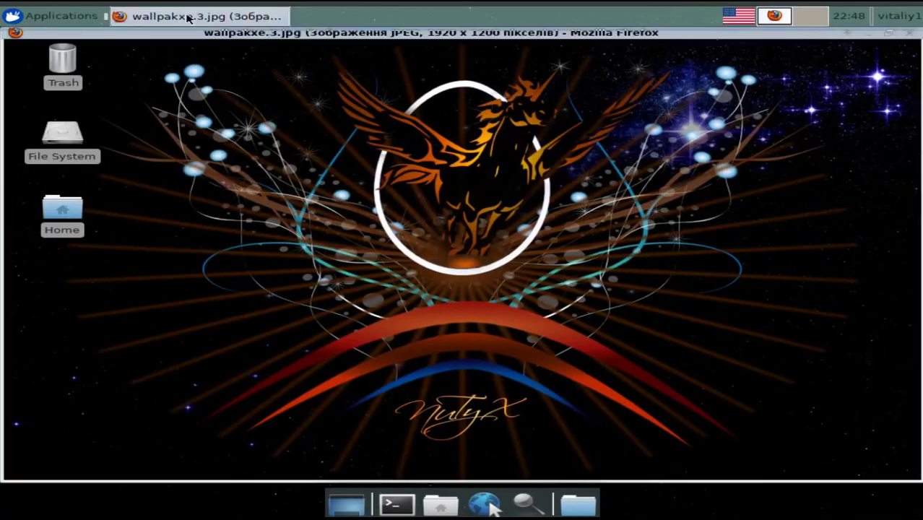
pyautogui.click(55, 73)
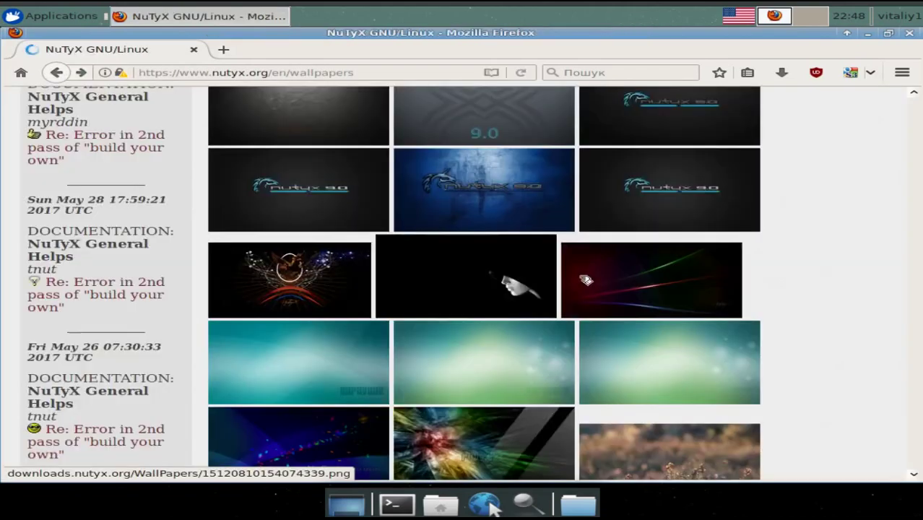
pyautogui.scroll(-2, 805, 340)
pyautogui.scroll(-5, 805, 339)
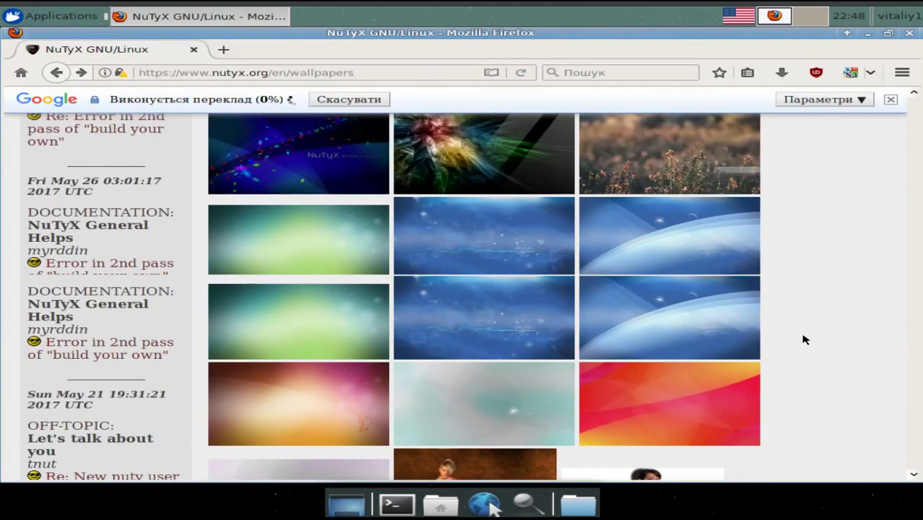
pyautogui.scroll(-3, 806, 340)
pyautogui.scroll(3, 806, 339)
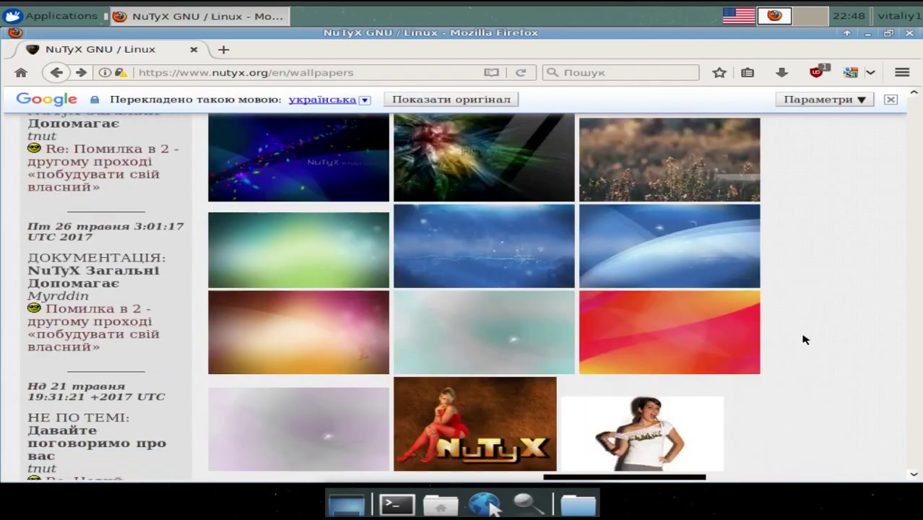
pyautogui.scroll(-7, 805, 340)
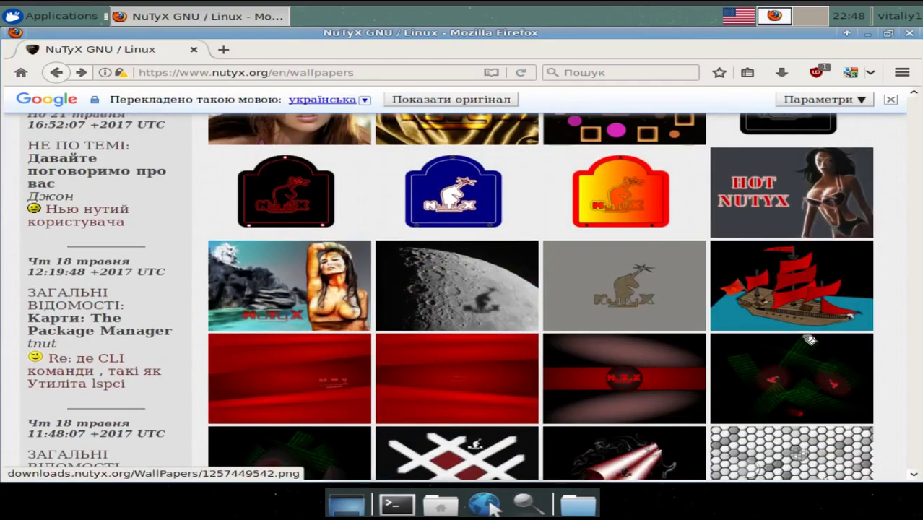
pyautogui.scroll(-5, 809, 339)
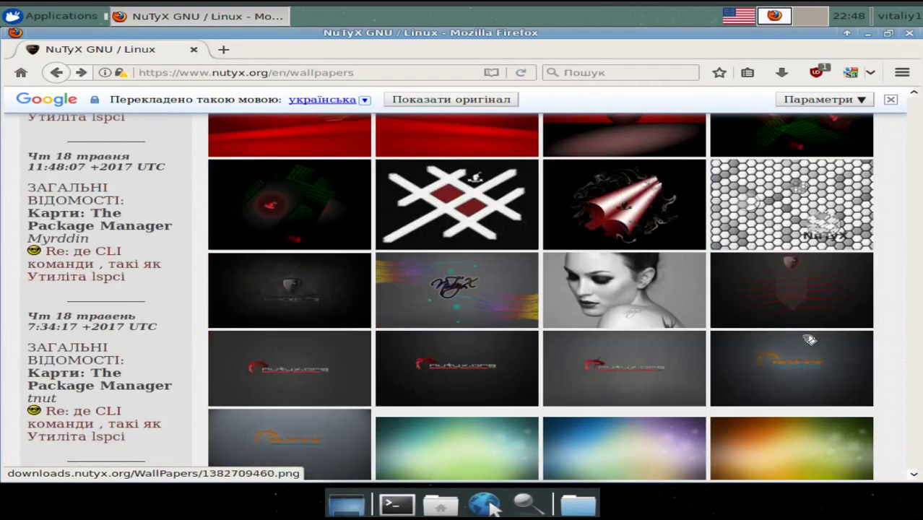
pyautogui.scroll(-3, 809, 340)
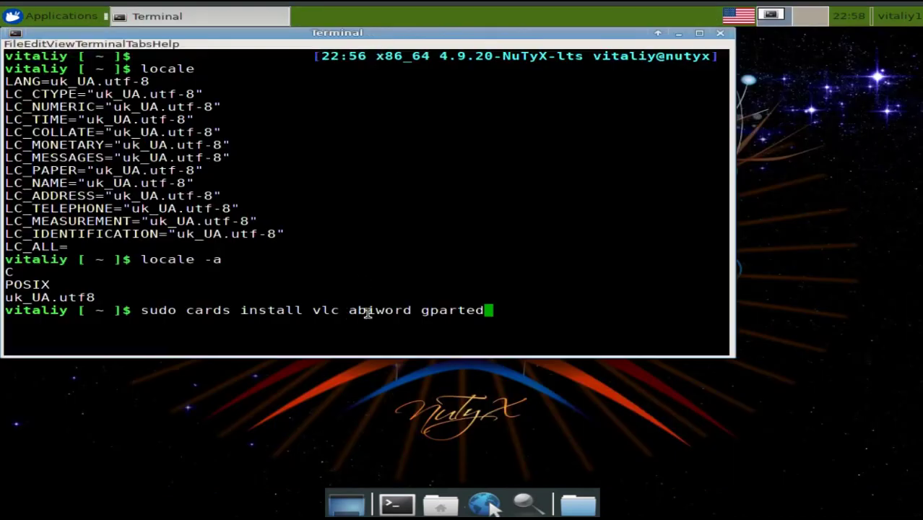
# Run sudo cards install vlc abiword gparted in the terminal and enter the account password
pyautogui.press('Return')
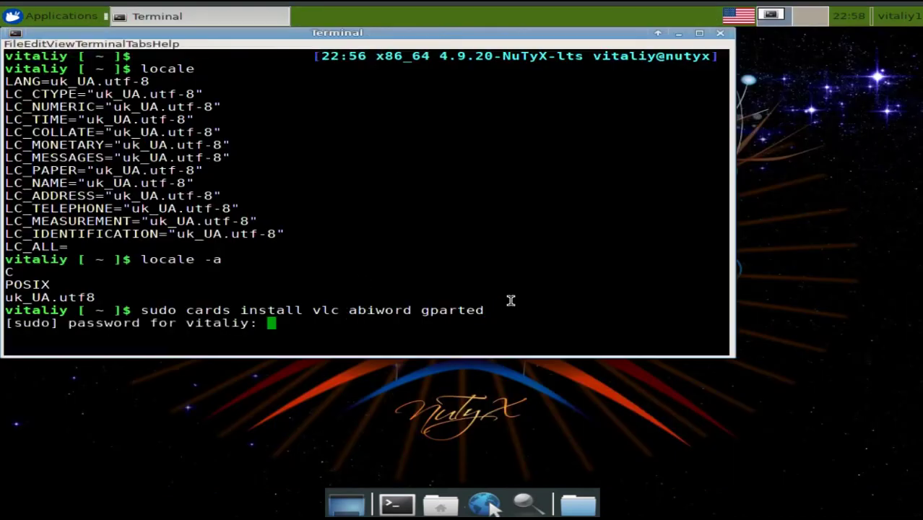
pyautogui.press('Return')
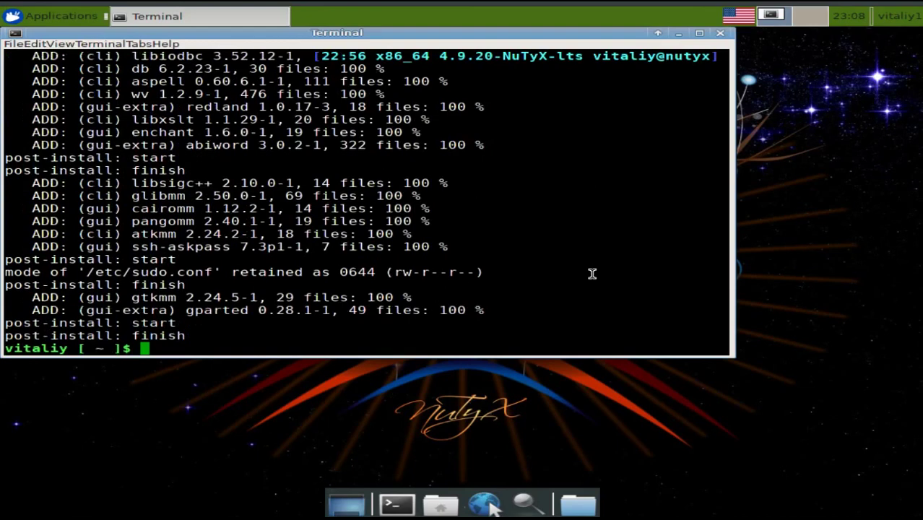
# Install the archive manager with get xarchiver and enter the account password
pyautogui.write('get xa')
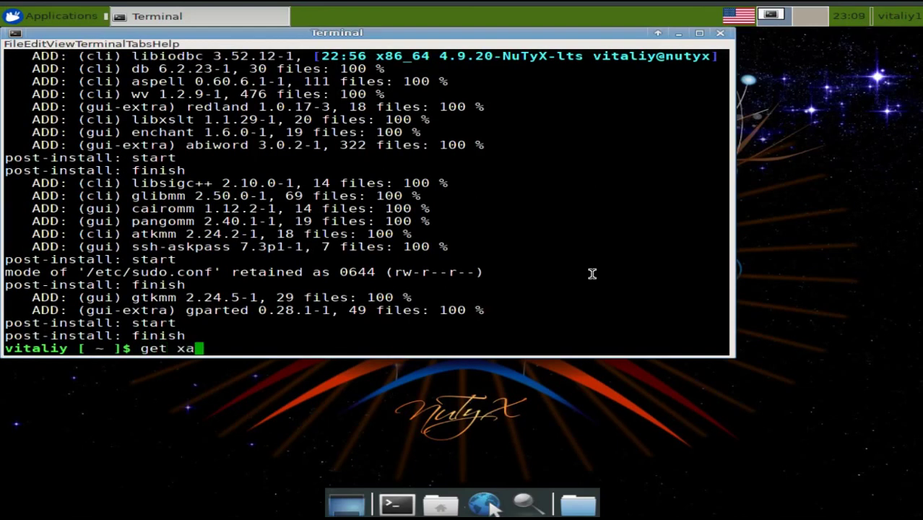
pyautogui.write('rchiver')
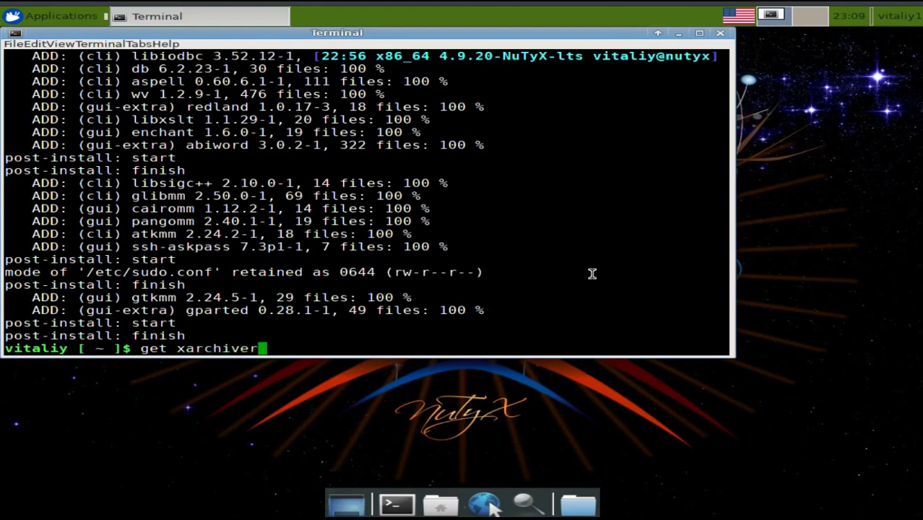
pyautogui.press('Return')
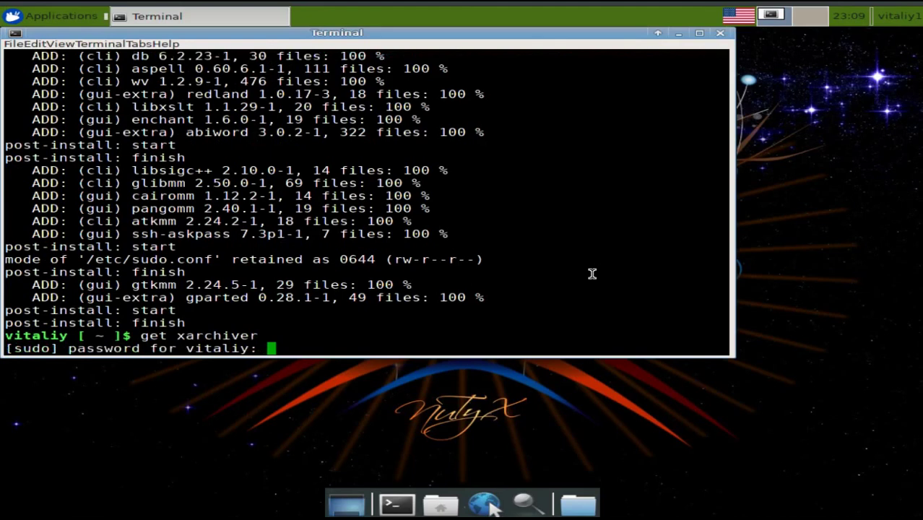
pyautogui.press('Return')
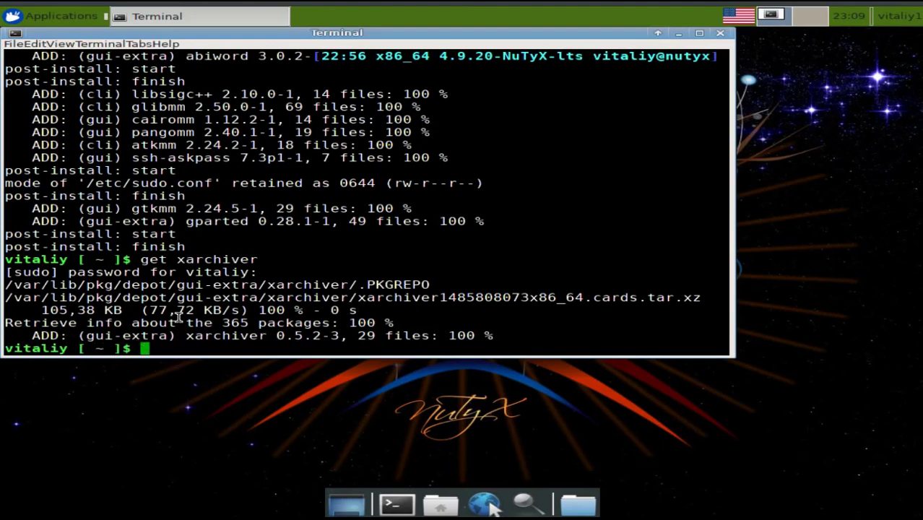
# Start a root shell with sudo -s and run cards diff to check for package updates
pyautogui.write('sudo ')
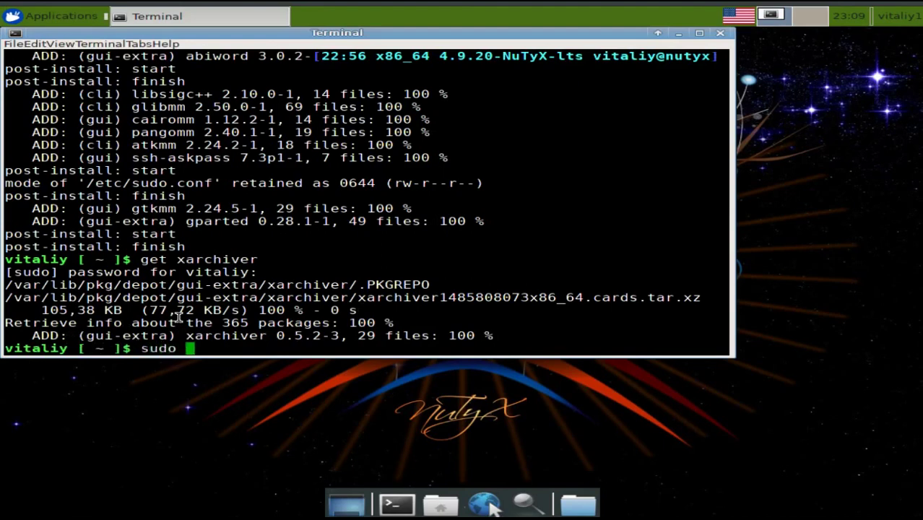
pyautogui.write('-s')
pyautogui.press('Return')
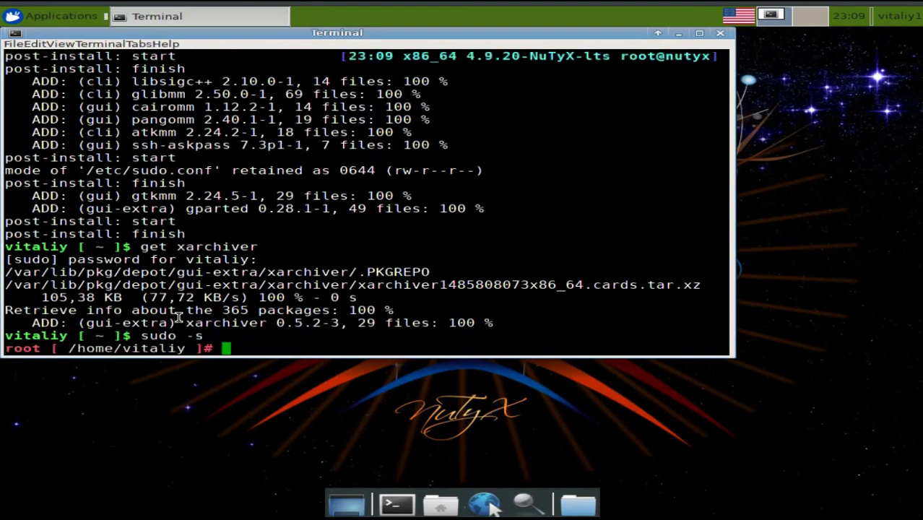
pyautogui.write('cards')
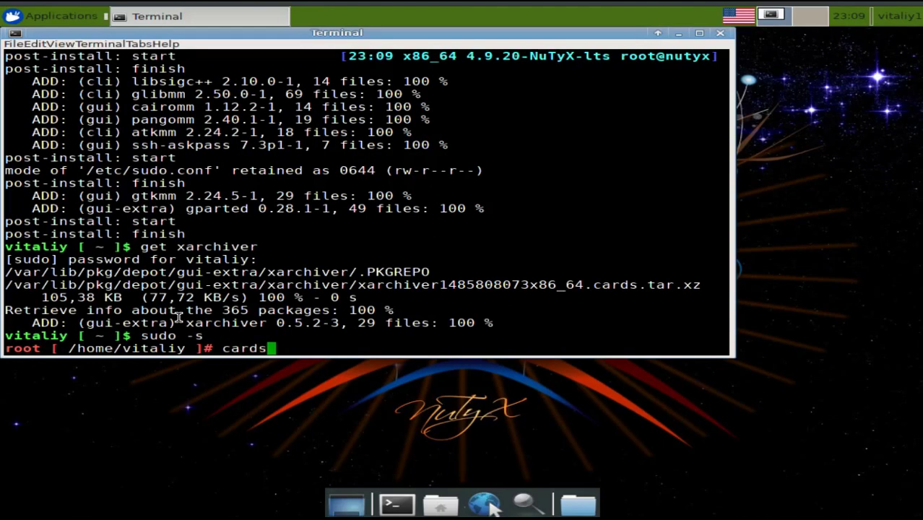
pyautogui.write(' diff')
pyautogui.press('Return')
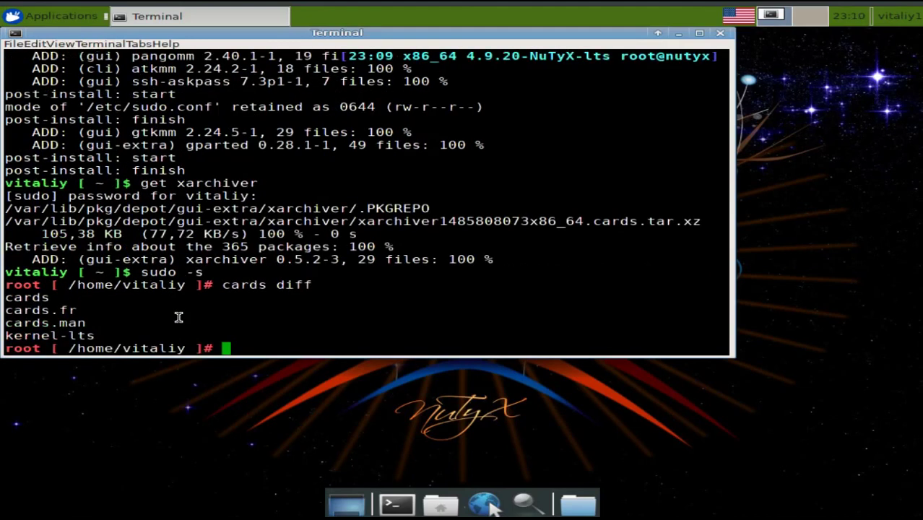
# Exit the root shell and close the terminal session
pyautogui.write('exit')
pyautogui.press('Return')
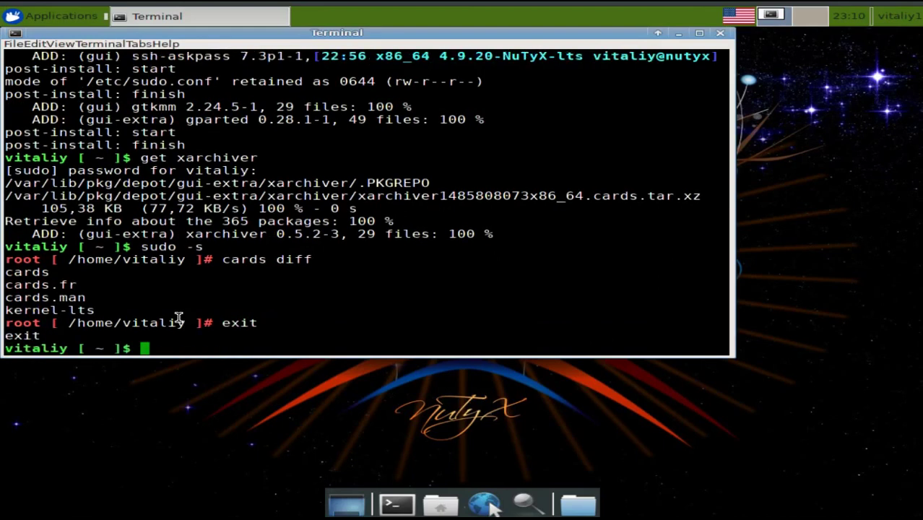
pyautogui.write('exit')
pyautogui.press('Return')
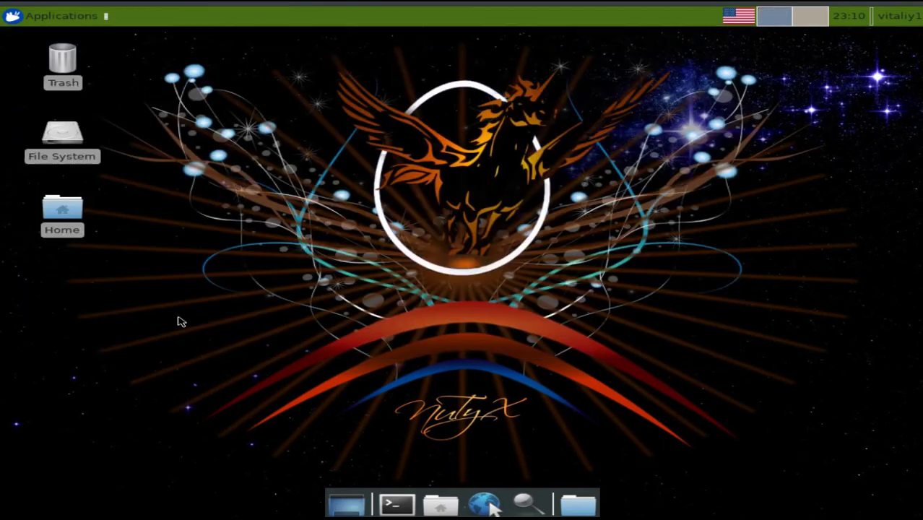
# Launch VLC media player from the multimedia applications and accept its privacy policy with metadata network access allowed
pyautogui.click(43, 16)
pyautogui.moveTo(136, 133)
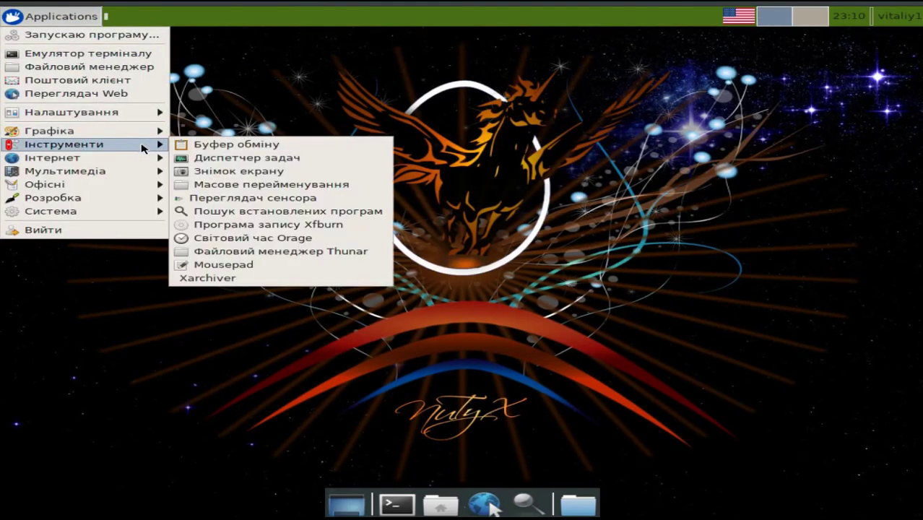
pyautogui.moveTo(143, 172)
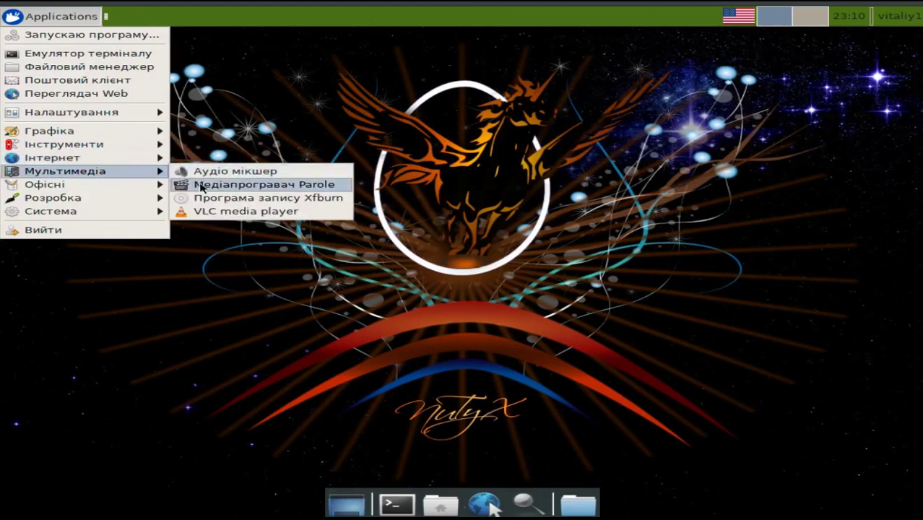
pyautogui.click(231, 212)
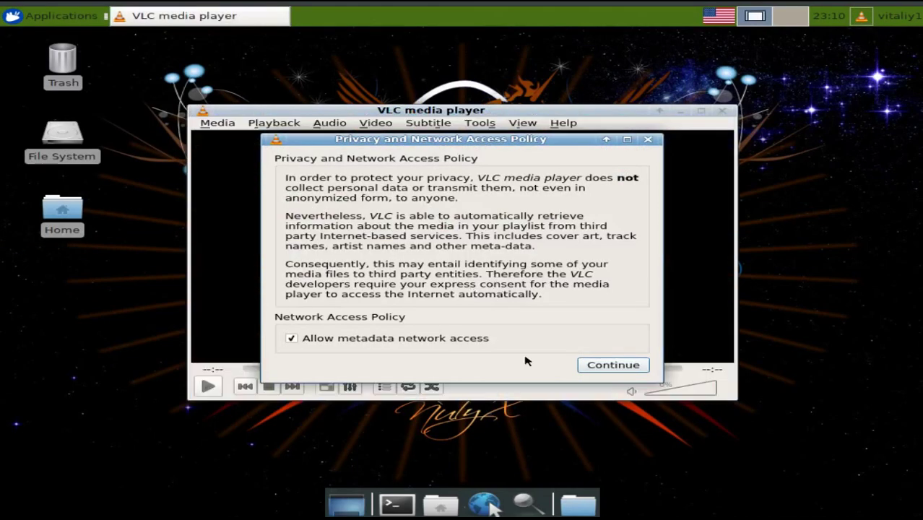
pyautogui.click(613, 370)
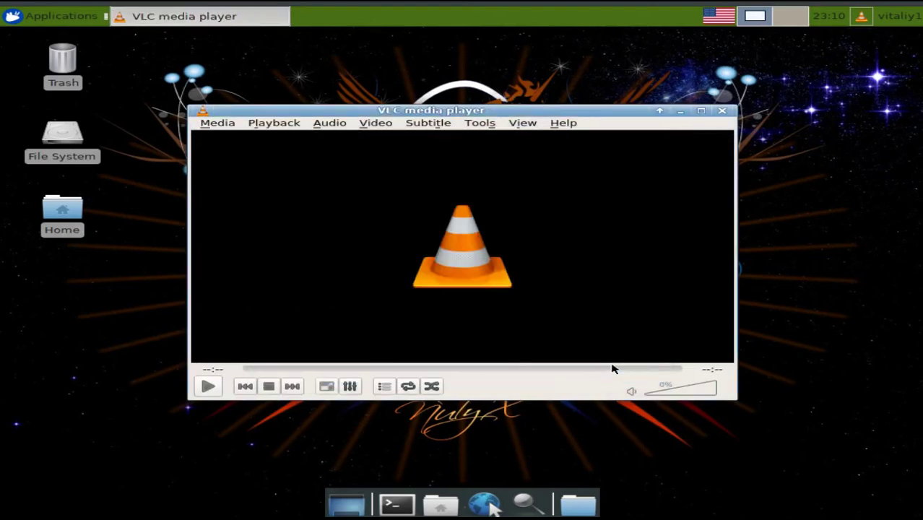
# View VLC's version information in its About window and close the player
pyautogui.click(563, 123)
pyautogui.click(580, 156)
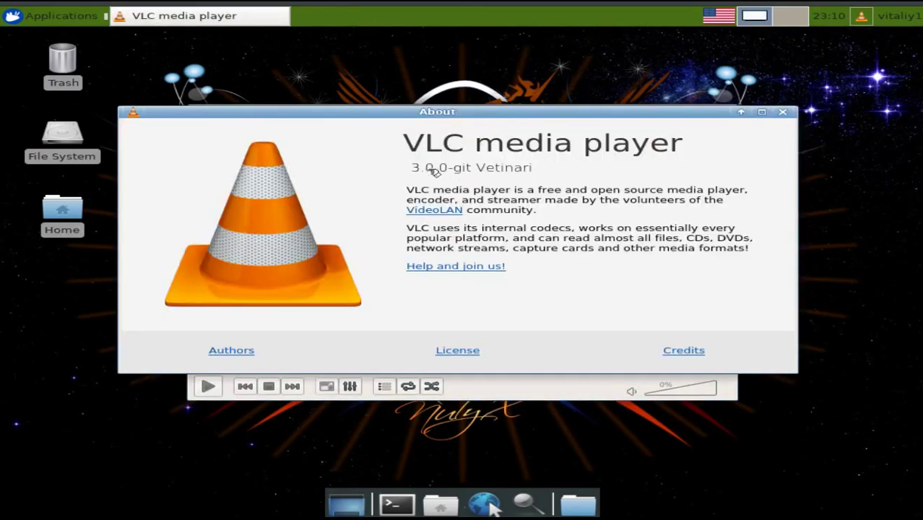
pyautogui.click(785, 114)
pyautogui.click(723, 112)
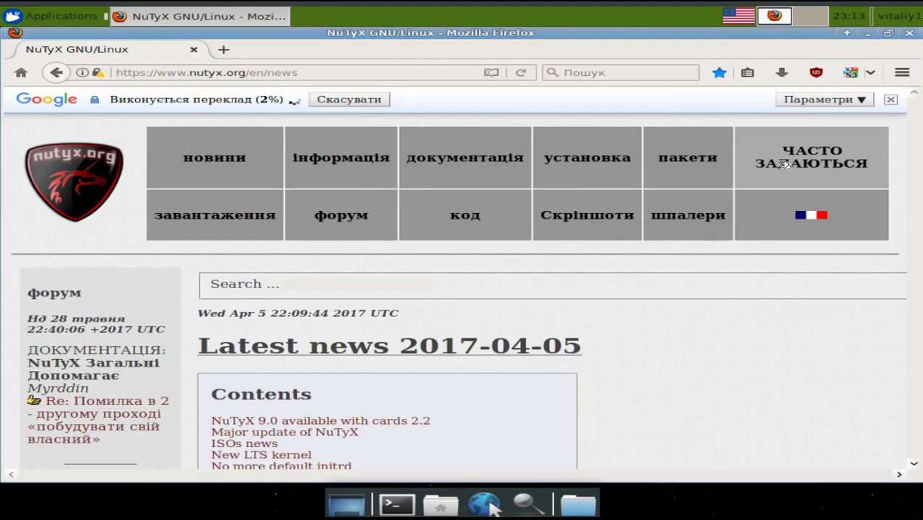
# Open the packages page of the NuTyX site in Firefox and search the stable x86_64 packages for vlc
pyautogui.click(688, 157)
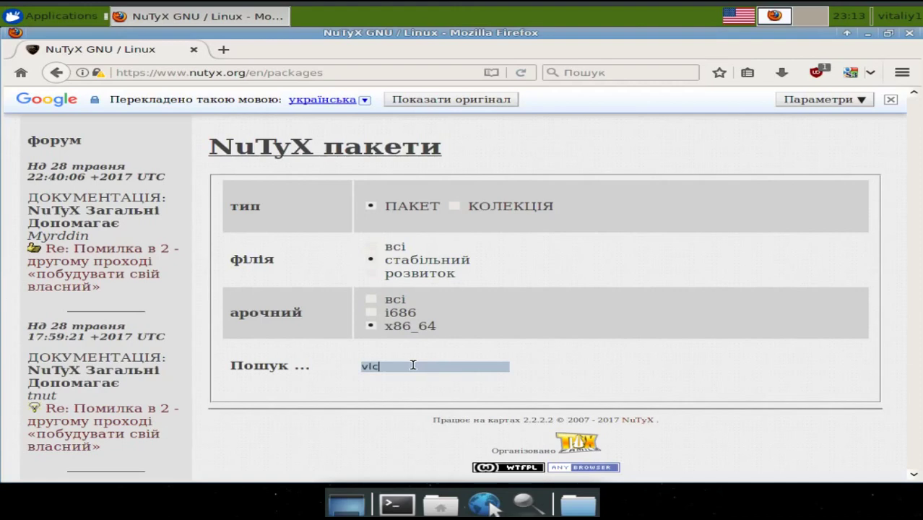
pyautogui.press('Return')
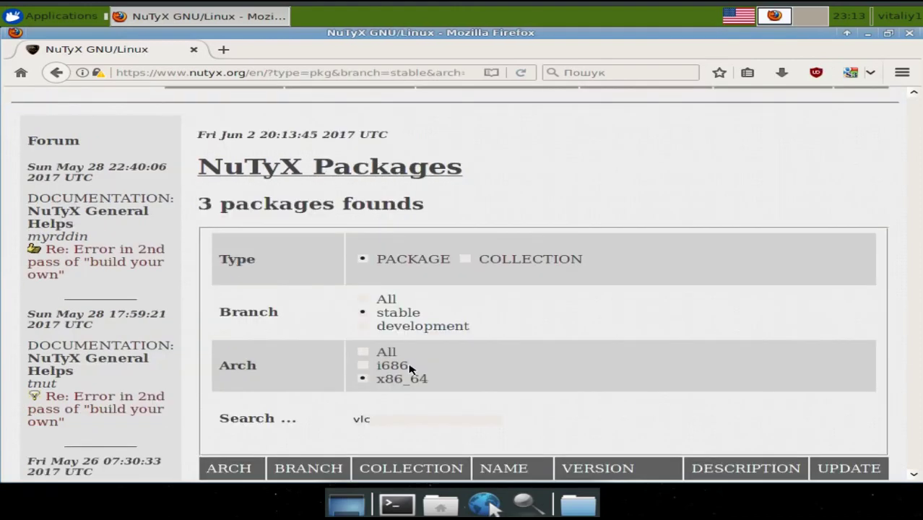
pyautogui.scroll(-5, 448, 380)
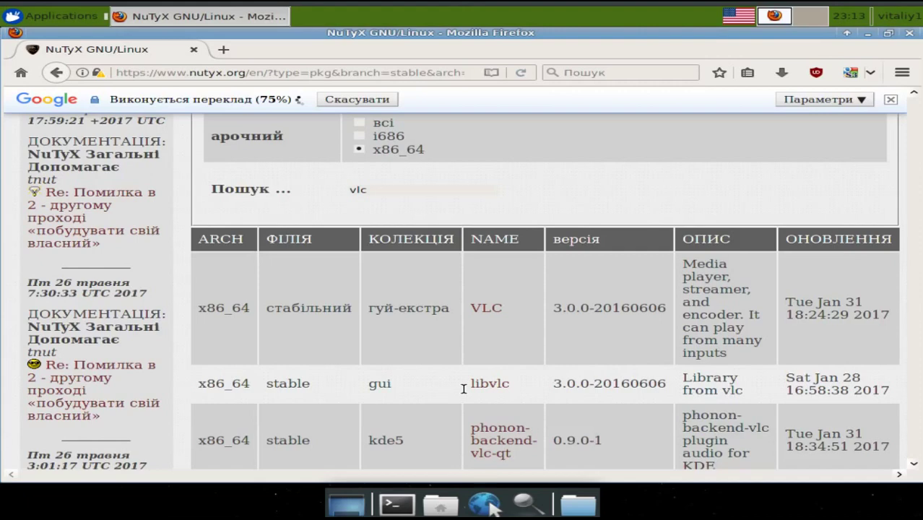
pyautogui.scroll(-3, 678, 347)
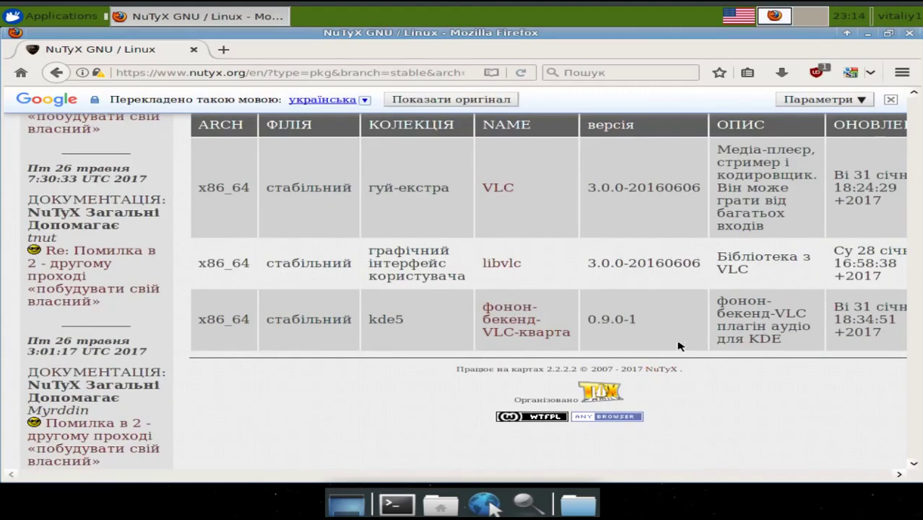
# Search the stable x86_64 packages for Gimp, examine the package's listing and close Firefox
pyautogui.scroll(6, 678, 347)
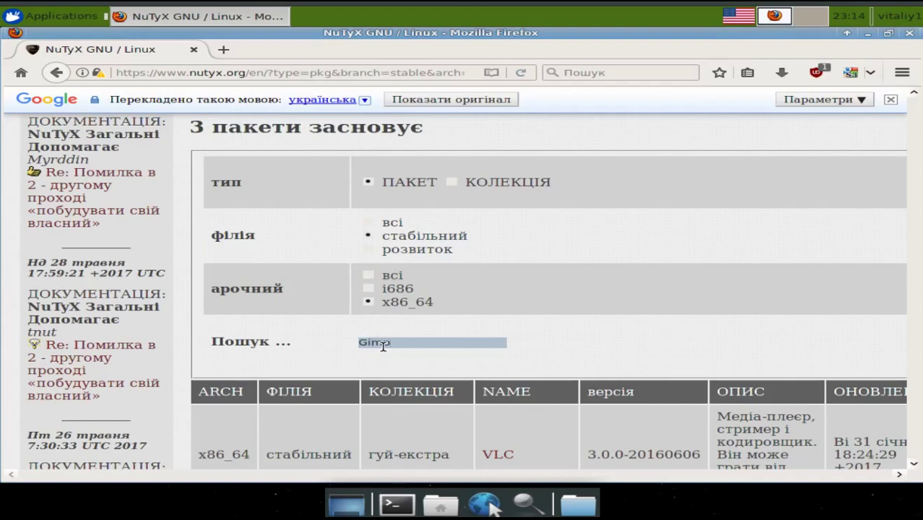
pyautogui.press('Return')
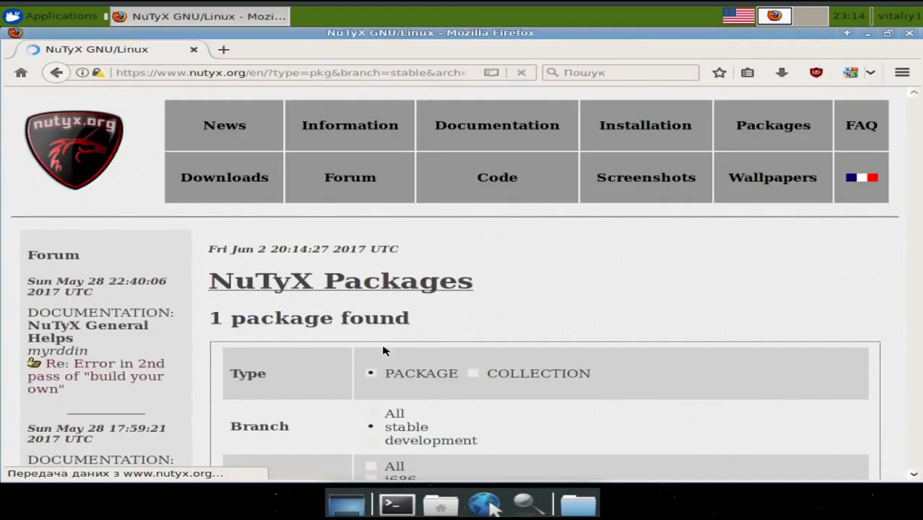
pyautogui.scroll(-3, 383, 345)
pyautogui.scroll(-5, 382, 348)
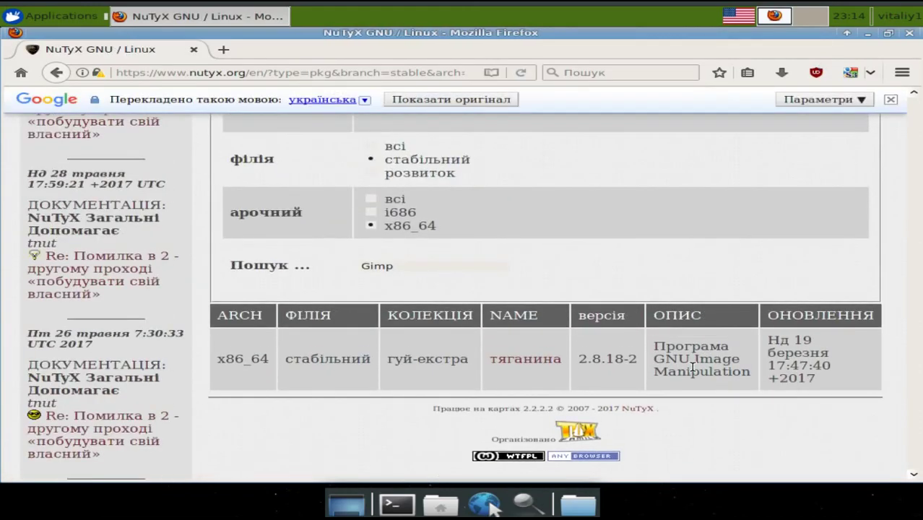
pyautogui.click(909, 33)
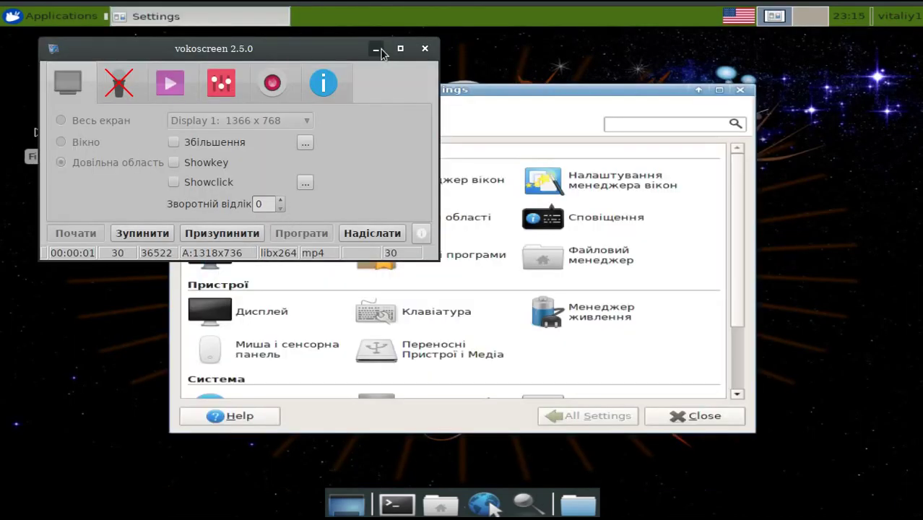
# Minimize the recorder window and look through the window manager tweaks for placement, compositor, accessibility and workspaces, returning to all settings
pyautogui.click(376, 48)
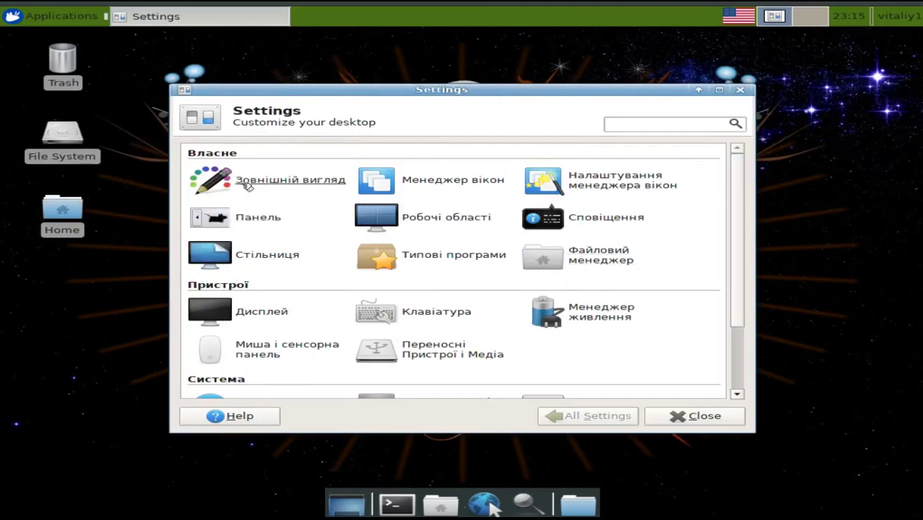
pyautogui.click(610, 186)
pyautogui.click(465, 153)
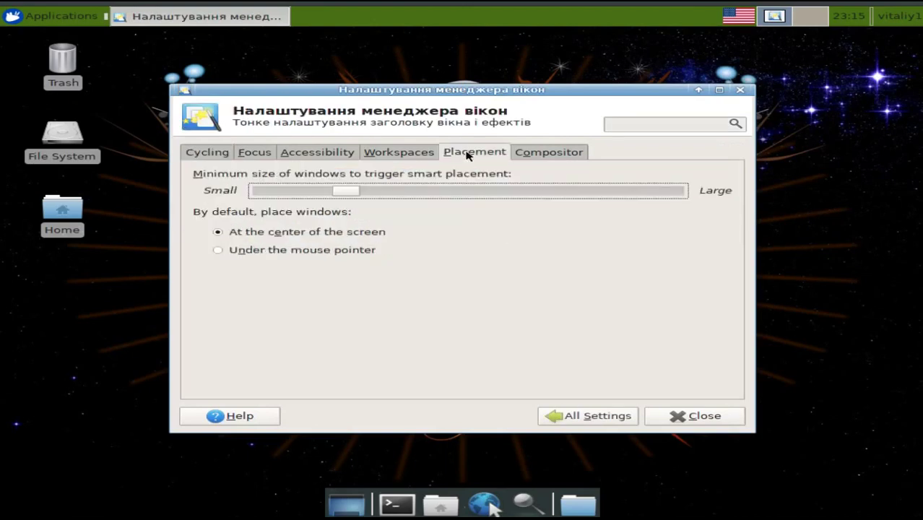
pyautogui.click(549, 153)
pyautogui.scroll(-3, 556, 191)
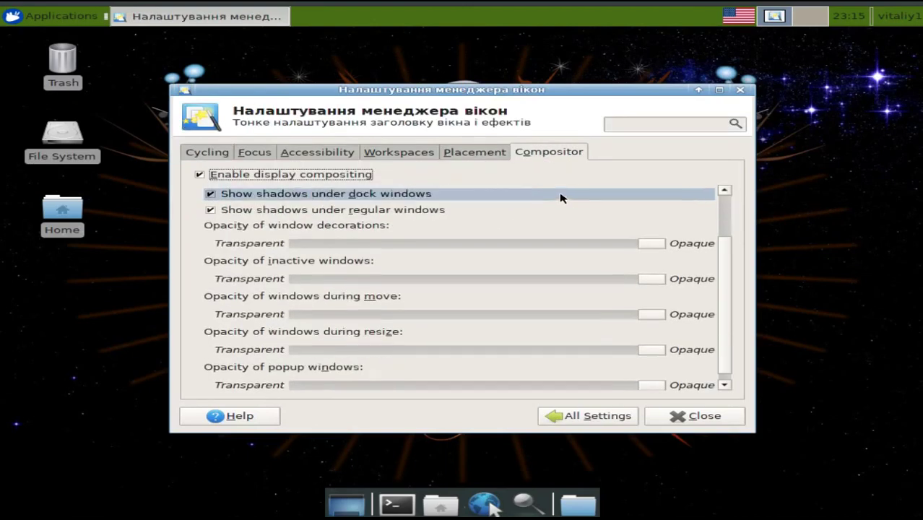
pyautogui.click(318, 153)
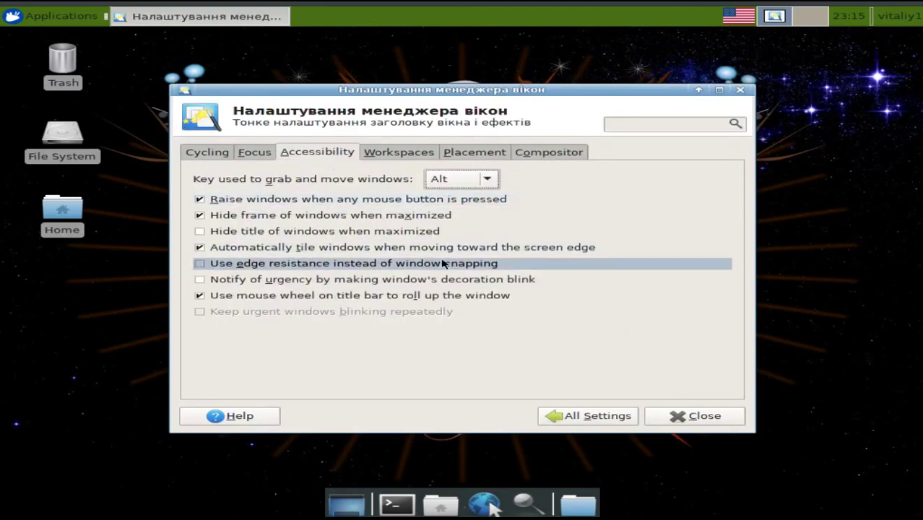
pyautogui.click(393, 153)
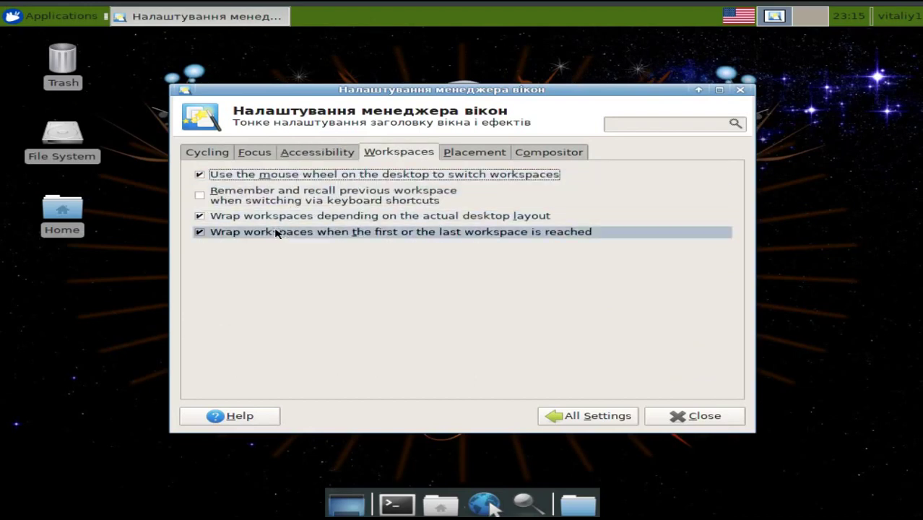
pyautogui.click(585, 419)
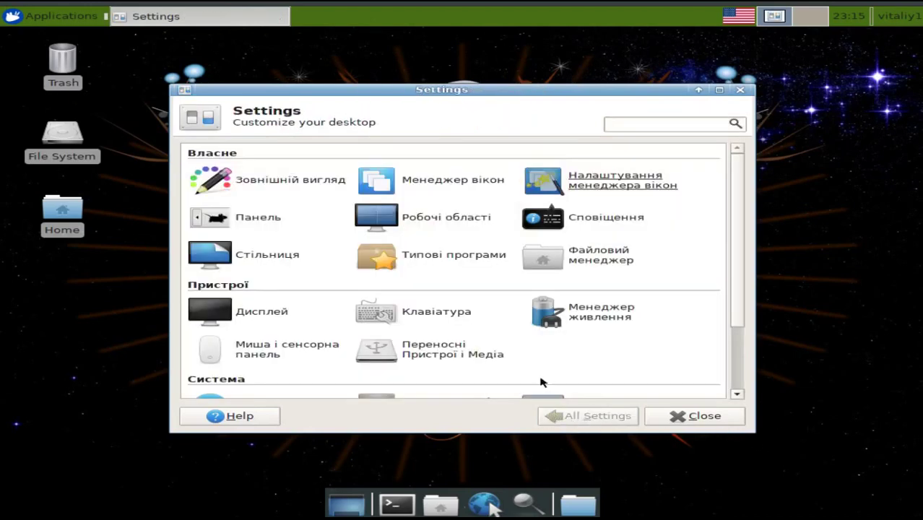
# Look through the power manager's general, system, display and device settings, and view the Settings Editor's displays channel before closing it
pyautogui.scroll(-3, 549, 311)
pyautogui.click(559, 226)
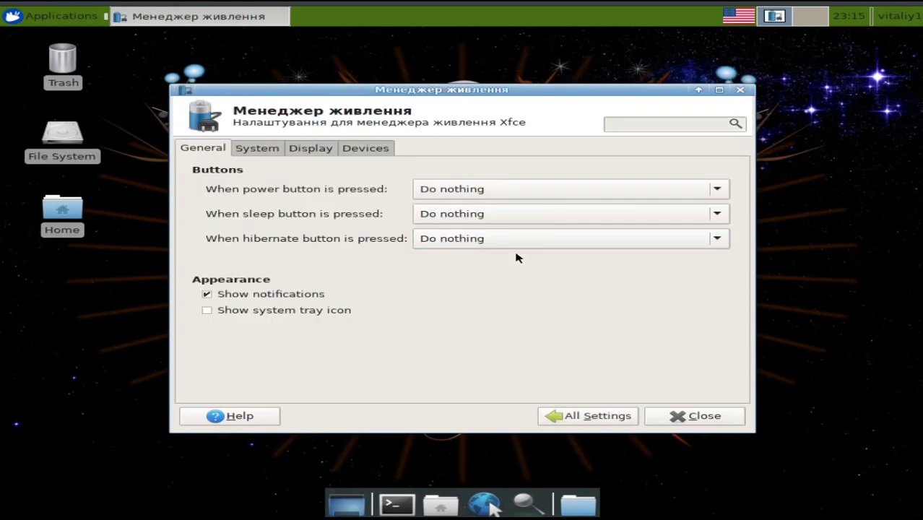
pyautogui.click(269, 155)
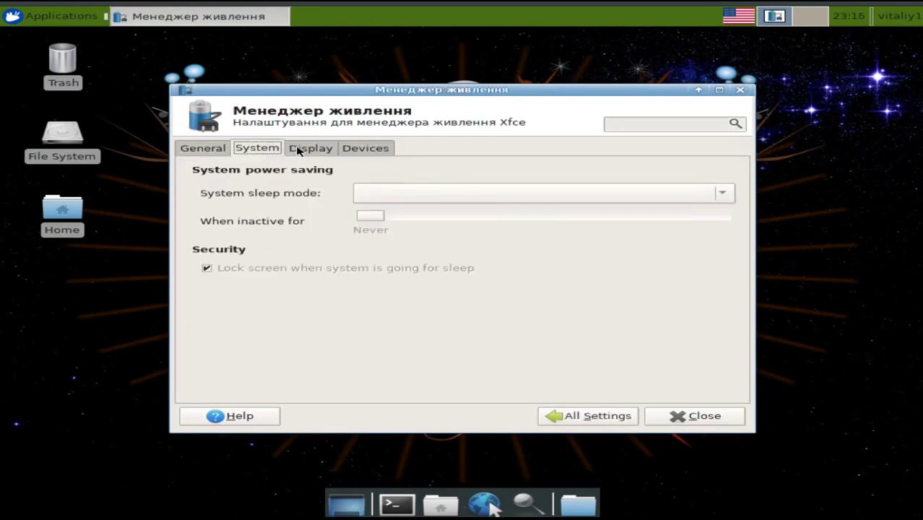
pyautogui.click(311, 149)
pyautogui.click(366, 148)
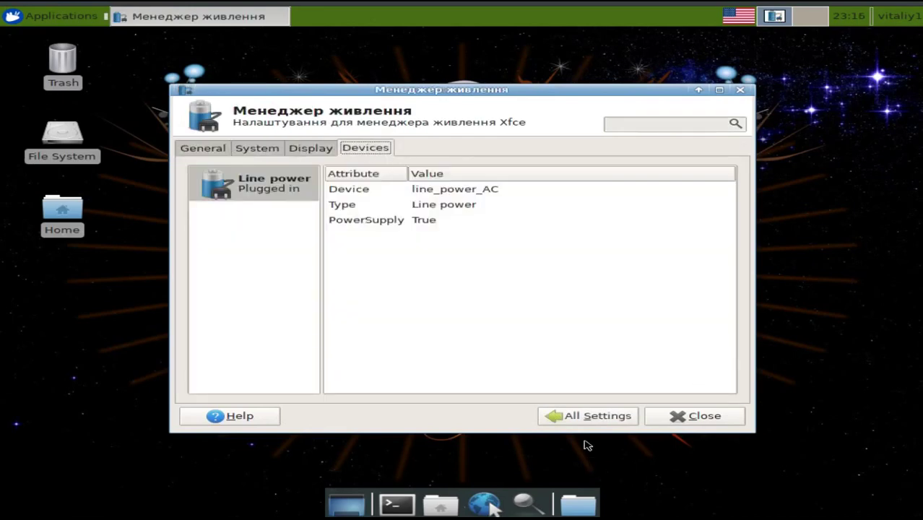
pyautogui.click(575, 419)
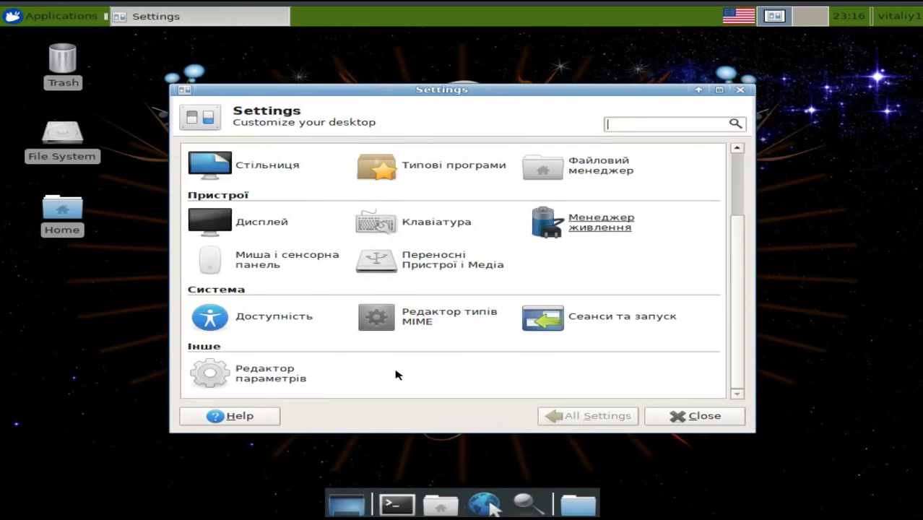
pyautogui.click(244, 382)
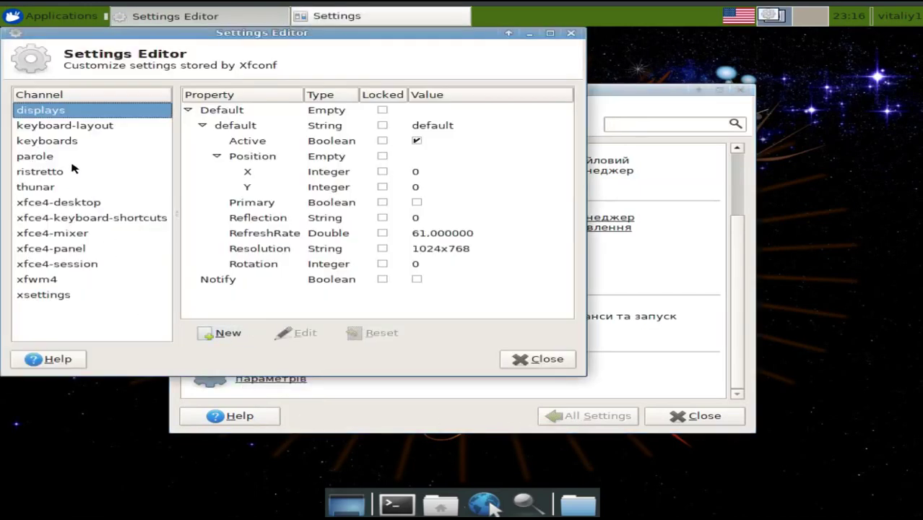
pyautogui.click(537, 359)
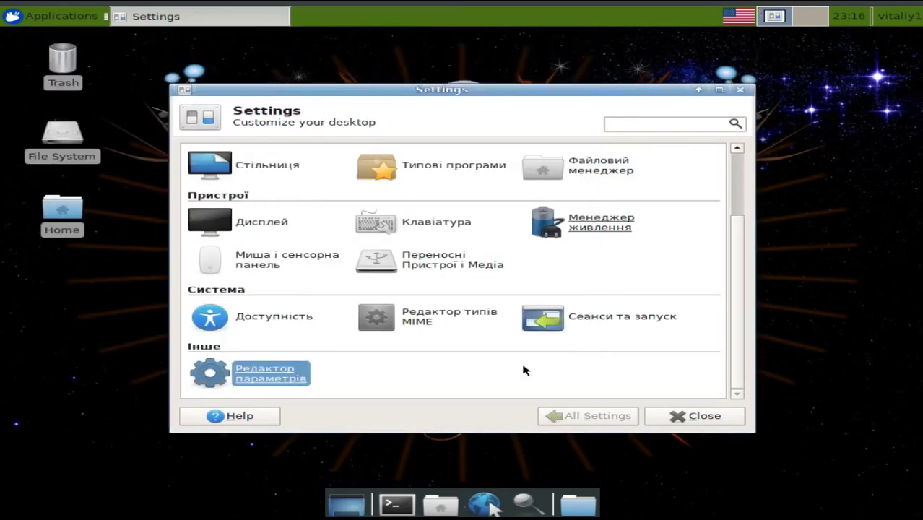
# Open the keyboard settings and look through the behavior, application shortcuts and layout options
pyautogui.scroll(2, 630, 364)
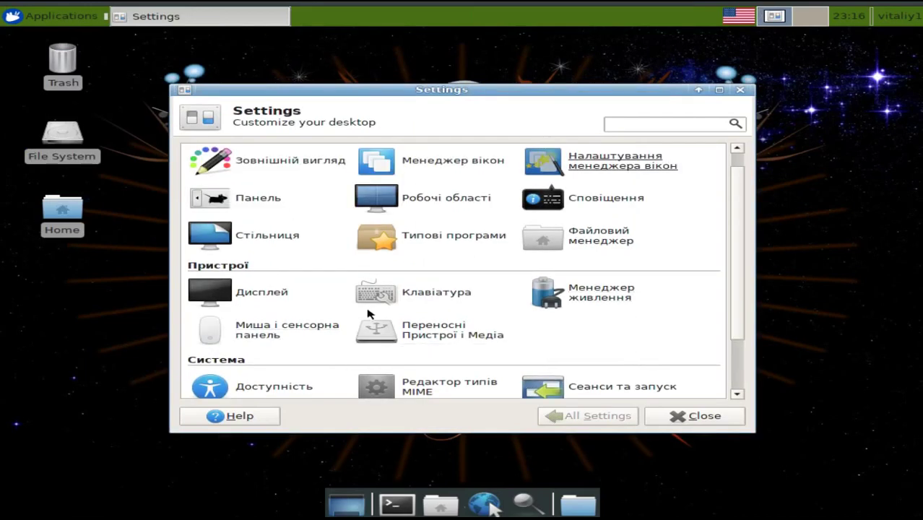
pyautogui.click(413, 292)
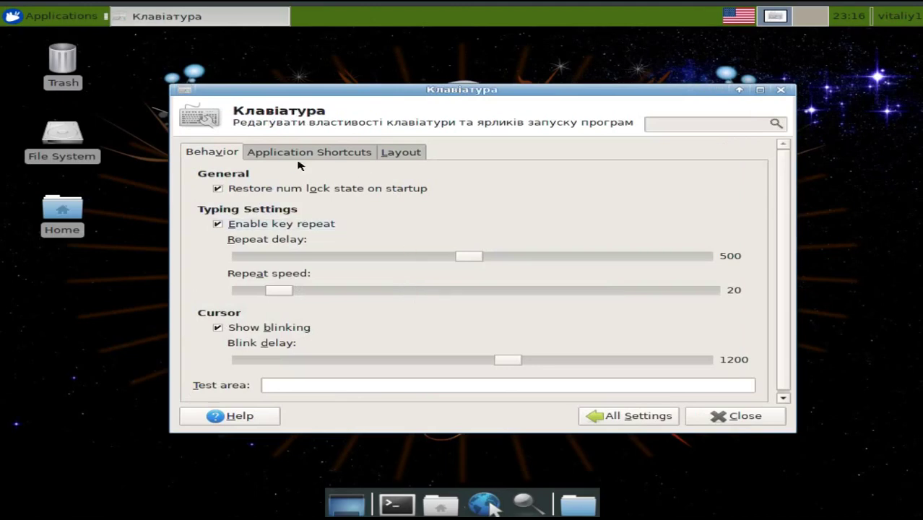
pyautogui.click(307, 153)
pyautogui.click(396, 155)
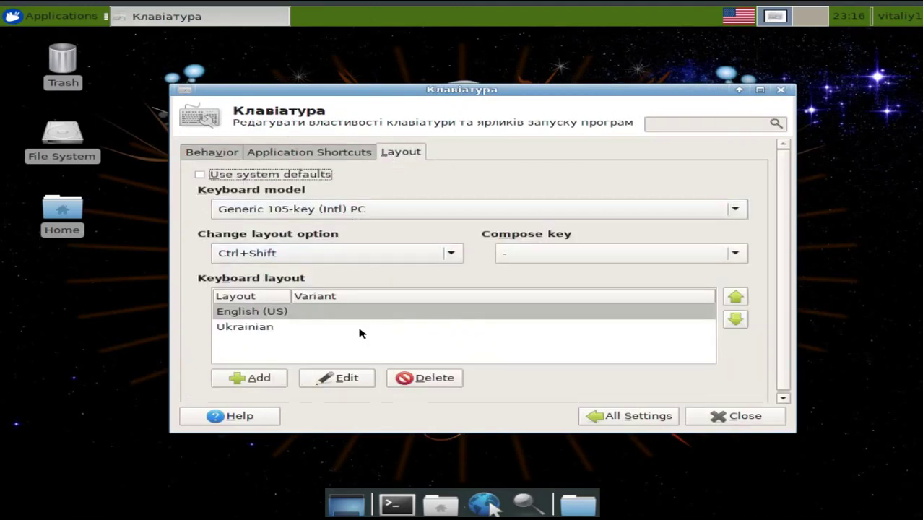
# Close the keyboard settings, then with the recorder window minimized, view the /dev/sda2 partition in GParted and close it
pyautogui.click(780, 90)
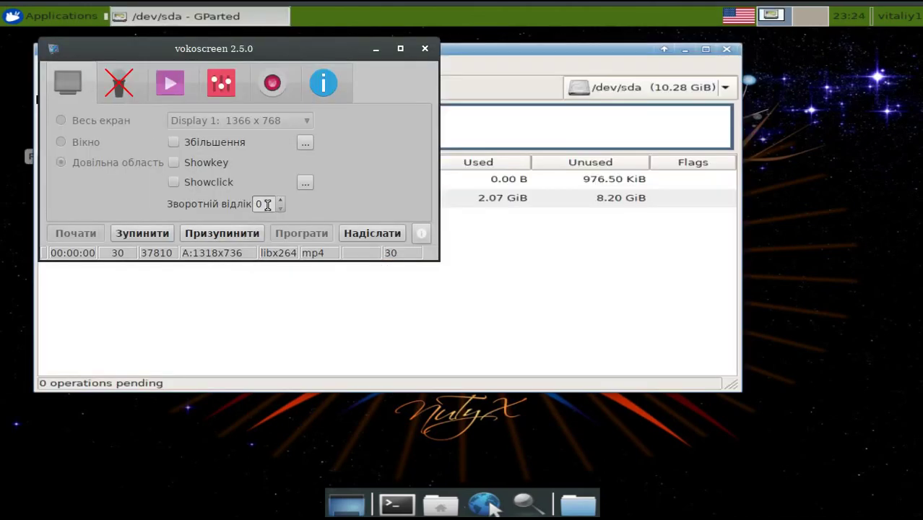
pyautogui.click(377, 50)
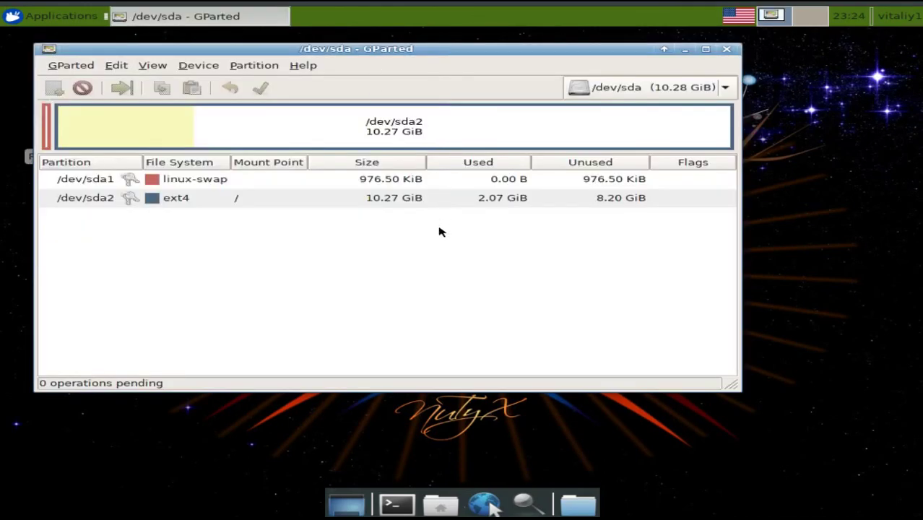
pyautogui.click(455, 203)
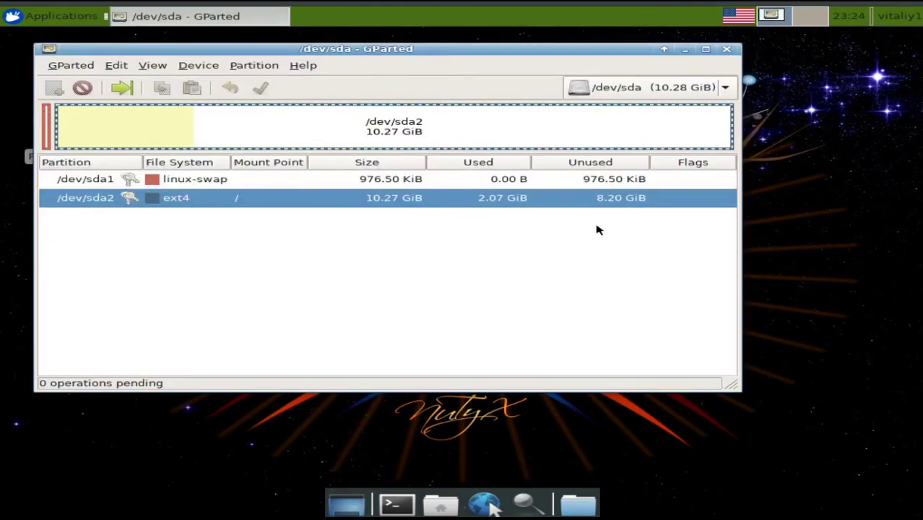
pyautogui.click(726, 48)
pyautogui.click(741, 21)
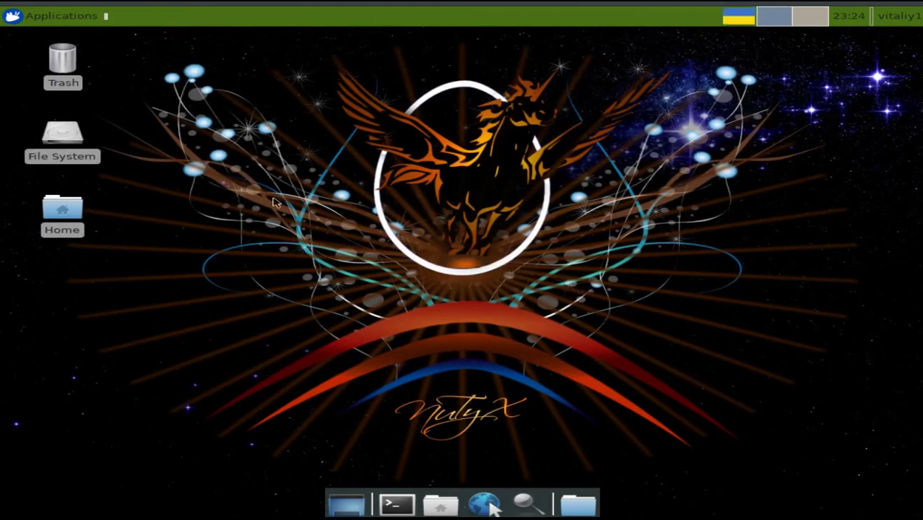
# Open the Task Manager, move its window away from the screen corner, look through the running processes and minimize it
pyautogui.rightClick(318, 144)
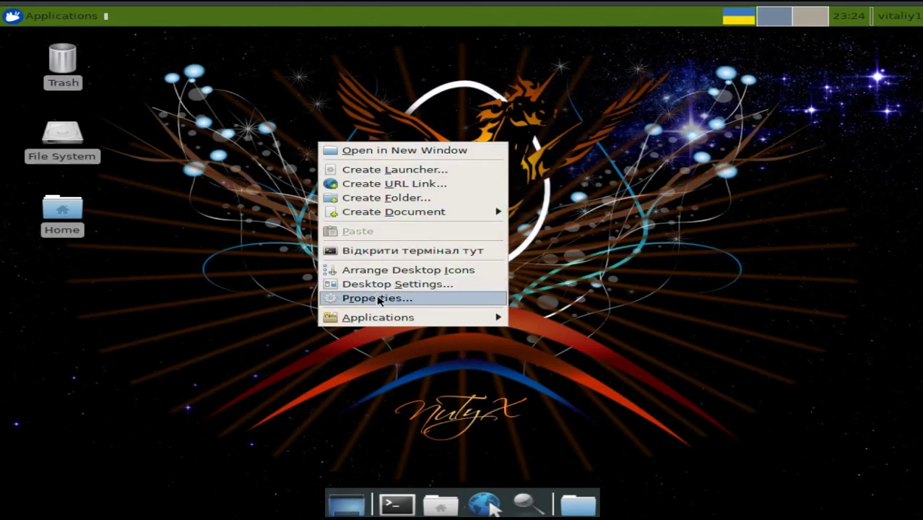
pyautogui.moveTo(402, 319)
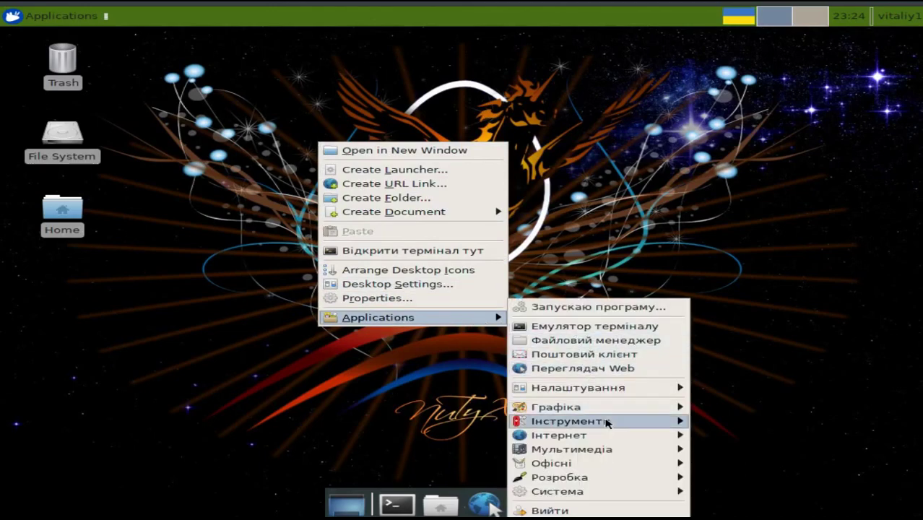
pyautogui.moveTo(607, 423)
pyautogui.click(331, 388)
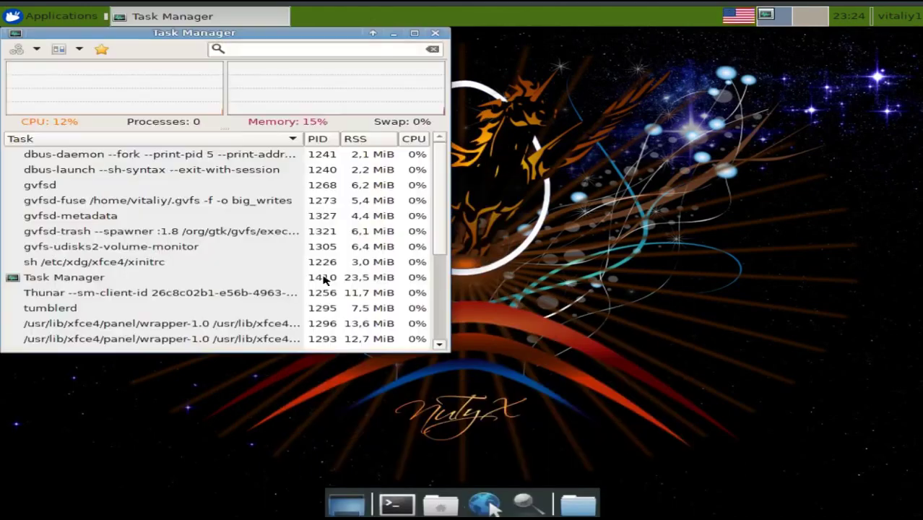
pyautogui.moveTo(274, 35); pyautogui.dragTo(392, 72)
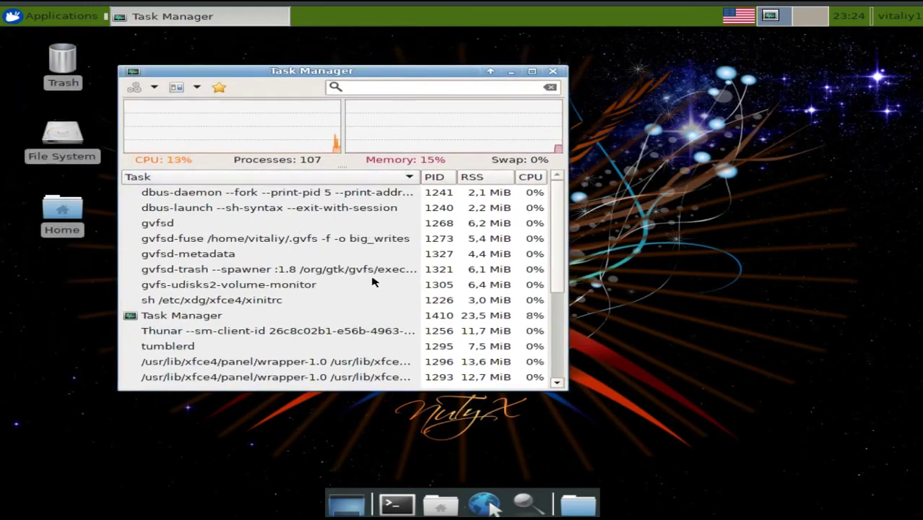
pyautogui.scroll(-1, 372, 281)
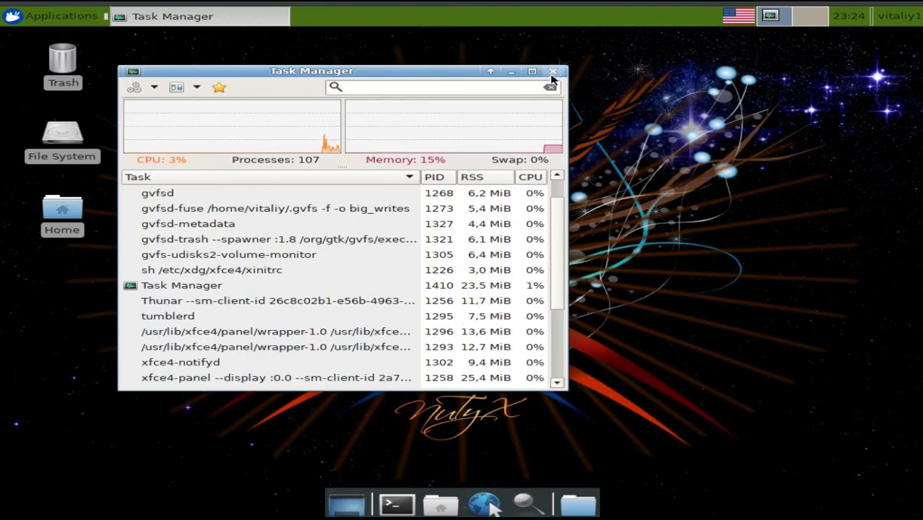
pyautogui.click(511, 72)
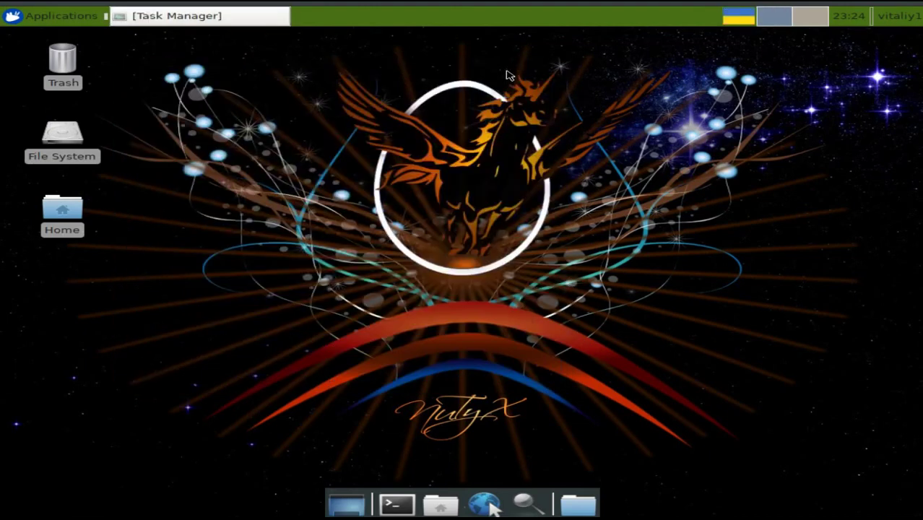
# Capture the entire screen with the Screenshot tool using a 1-second delay and the mouse pointer included, and cancel without saving
pyautogui.click(39, 15)
pyautogui.moveTo(130, 138)
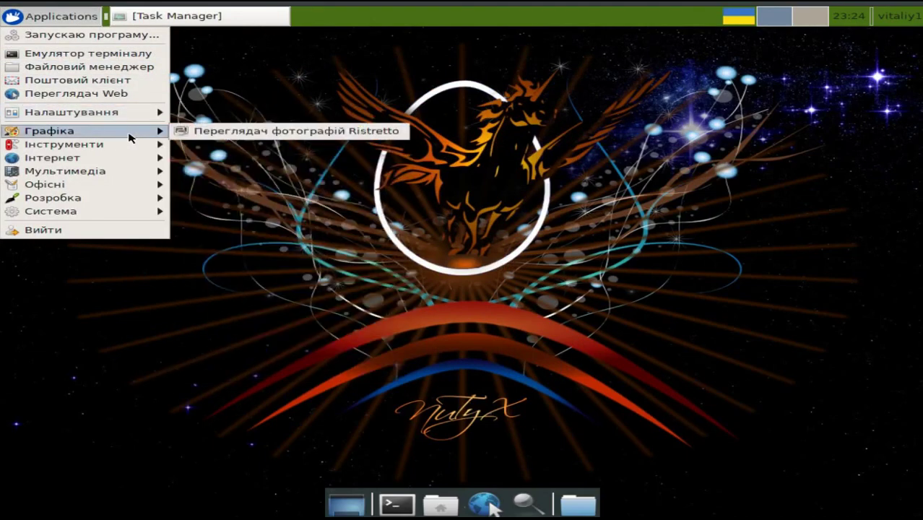
pyautogui.moveTo(154, 150)
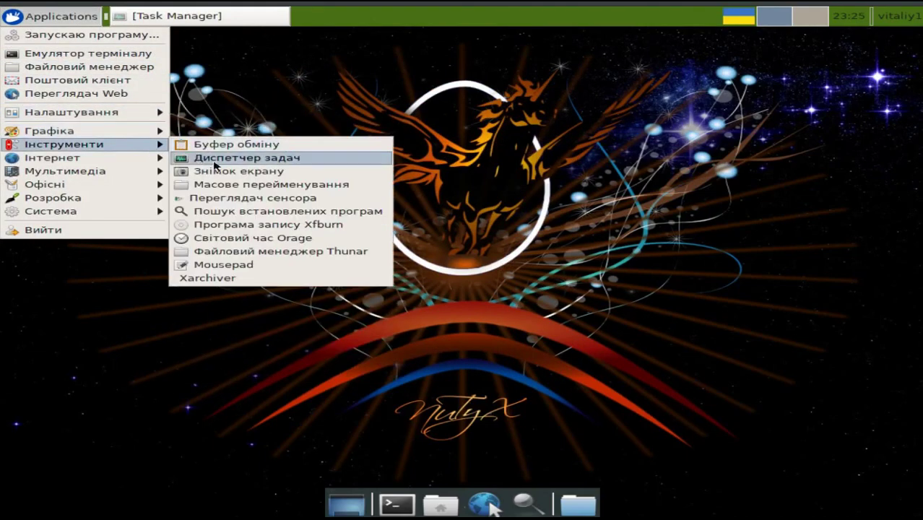
pyautogui.click(244, 173)
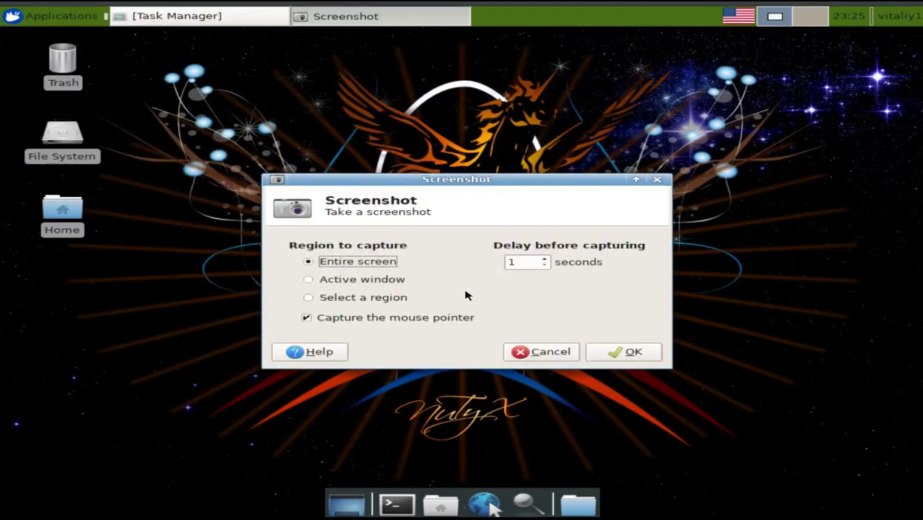
pyautogui.click(652, 355)
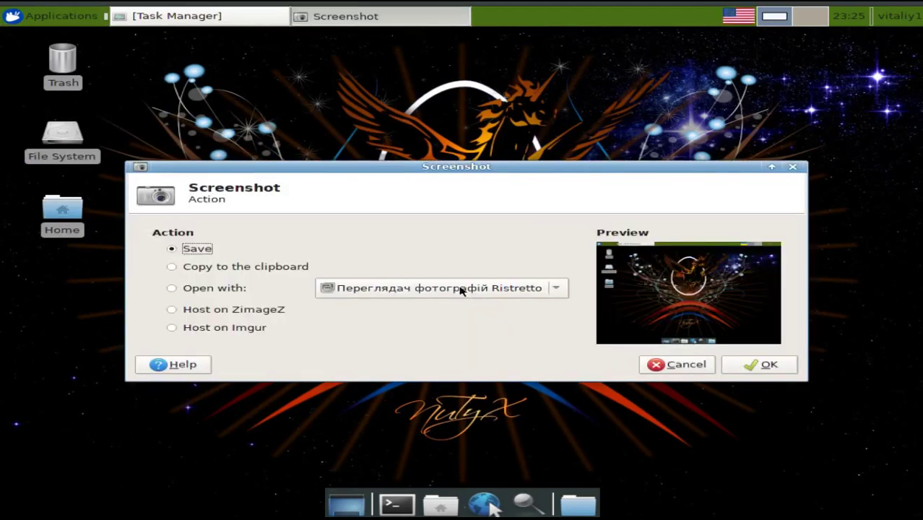
pyautogui.click(687, 365)
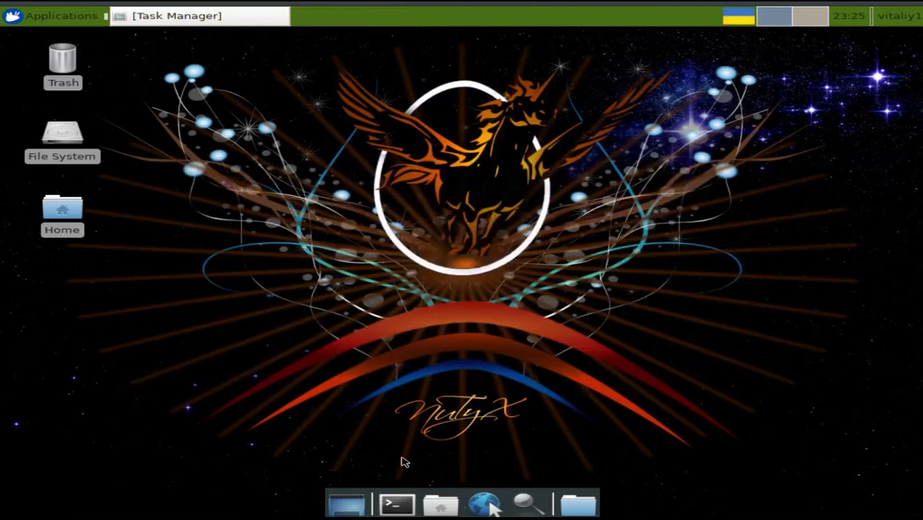
# Launch the terminal emulator, and view the Task Manager's process list before closing the Task Manager
pyautogui.click(396, 494)
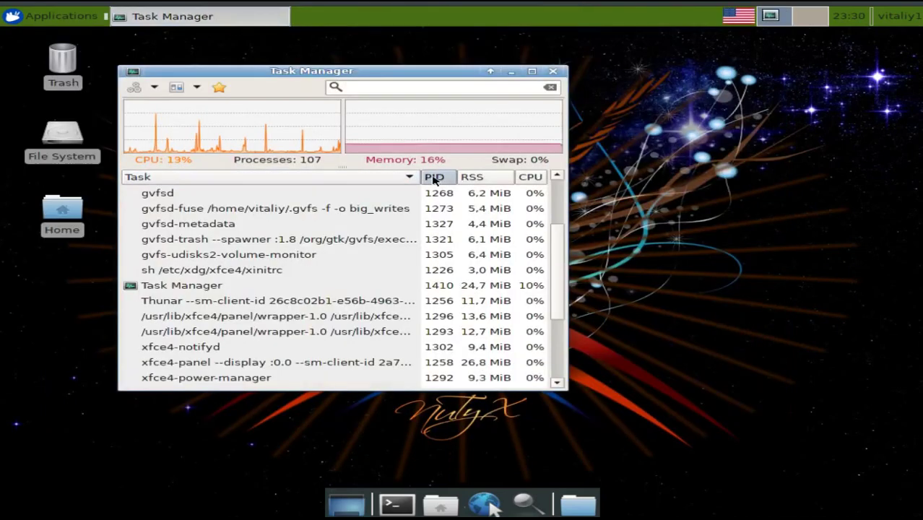
pyautogui.click(552, 73)
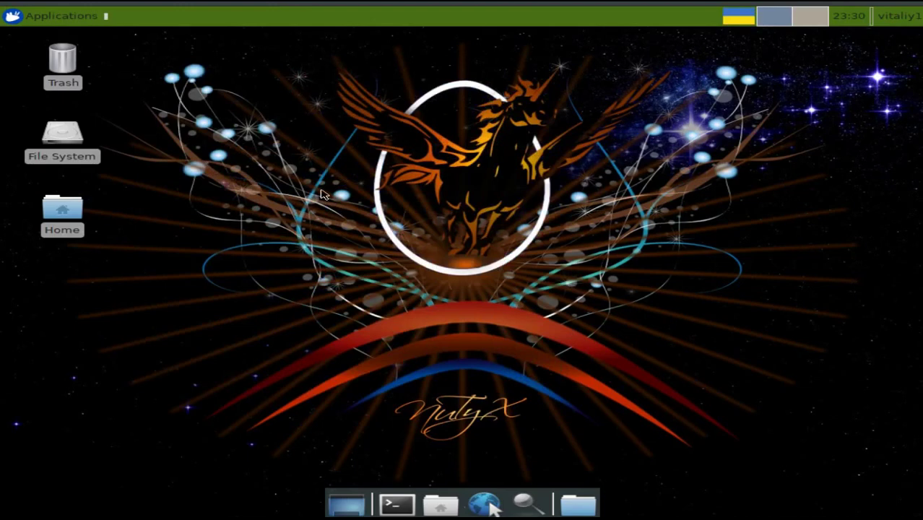